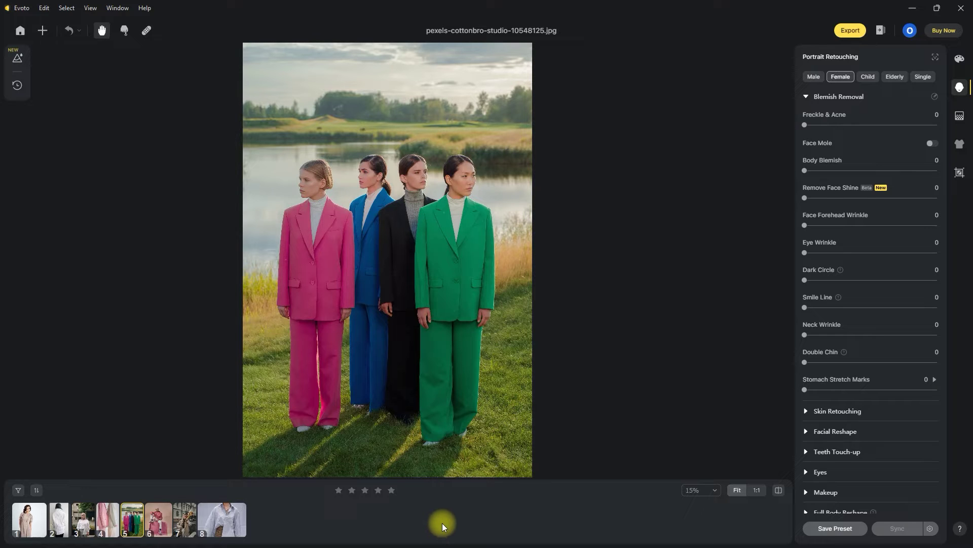
Centre the green trousers and bring up the Clothes and Accessories Touch-up tools, dismissing the notice
{"action": "scroll", "coordinate": [416, 417], "scroll_direction": "up", "scroll_amount": 2}
{"action": "scroll", "coordinate": [415, 418], "scroll_direction": "up", "scroll_amount": 5}
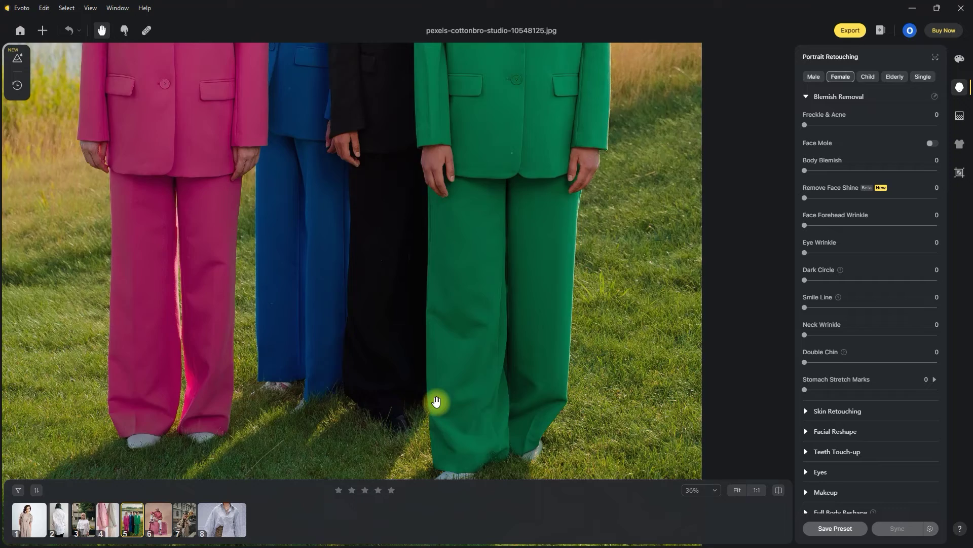
{"action": "left_click_drag", "start_coordinate": [662, 404], "coordinate": [428, 289]}
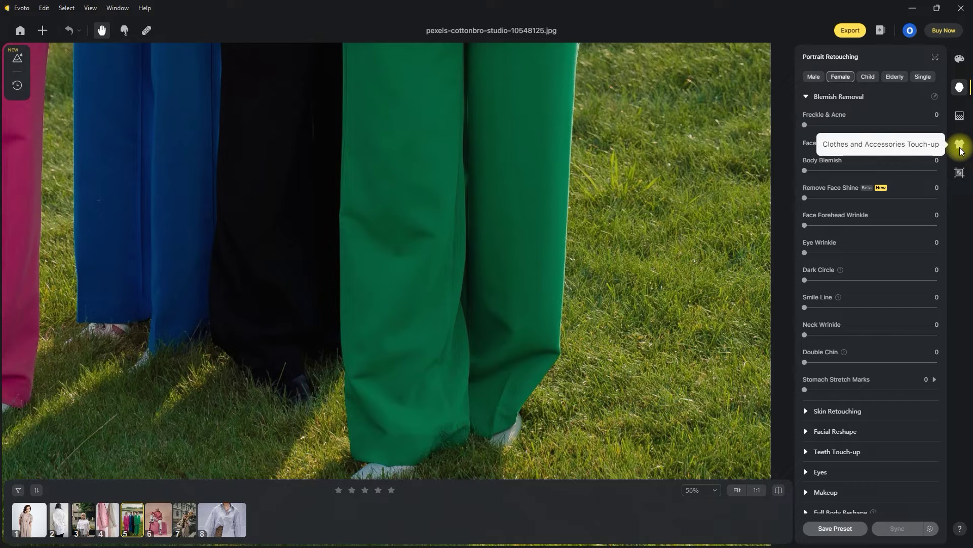
{"action": "left_click", "coordinate": [960, 147]}
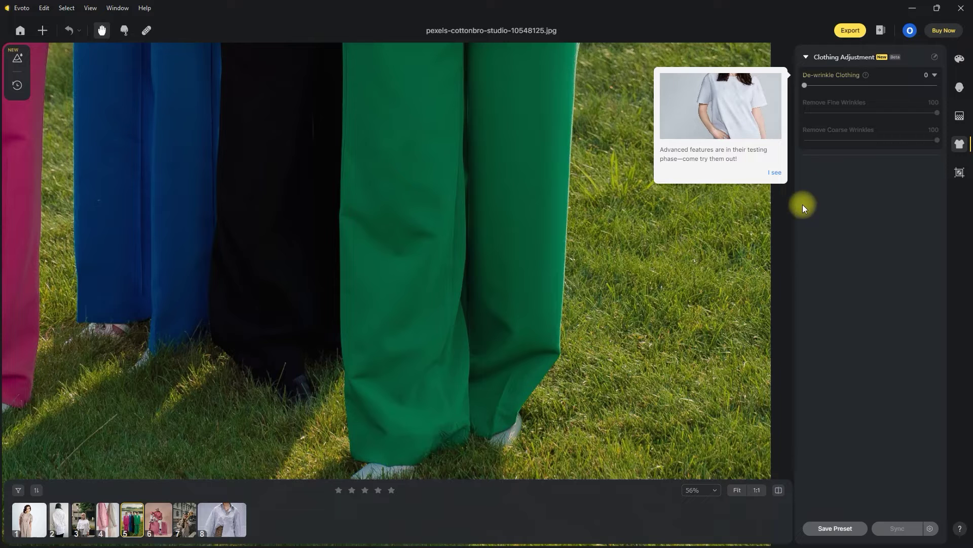
{"action": "left_click", "coordinate": [775, 172]}
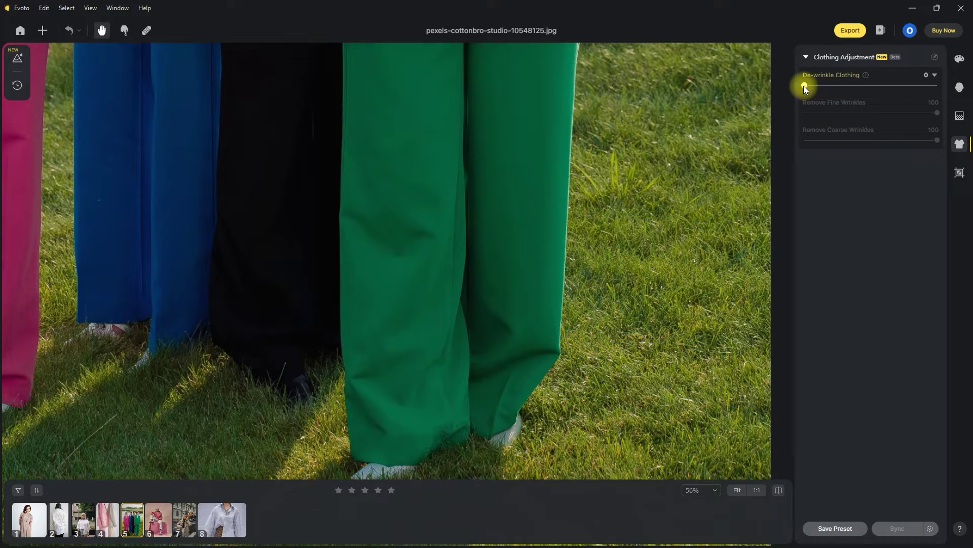
Set De-wrinkle Clothing to 100 and compare the trousers against the original
{"action": "left_click_drag", "start_coordinate": [804, 86], "coordinate": [941, 87]}
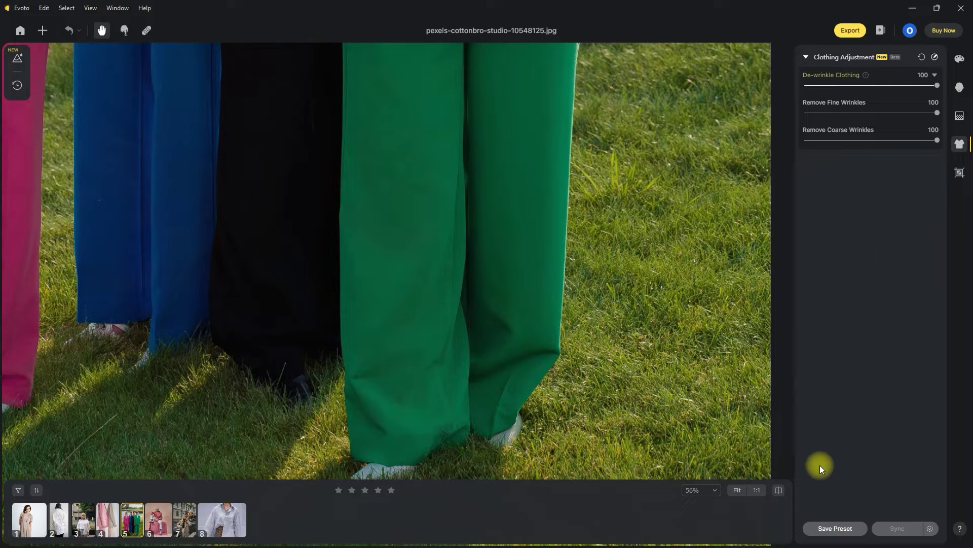
{"action": "left_click", "coordinate": [779, 489]}
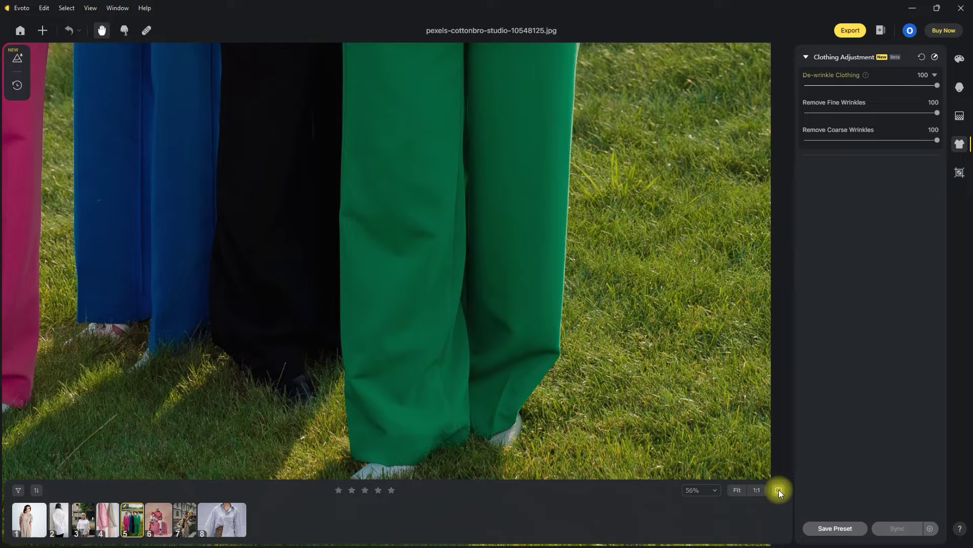
{"action": "scroll", "coordinate": [502, 380], "scroll_direction": "left", "scroll_amount": 5}
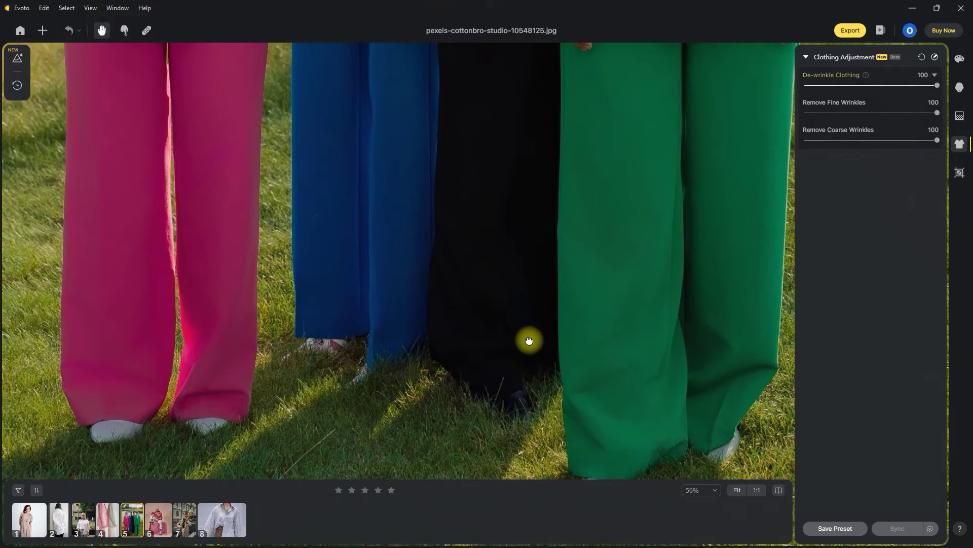
{"action": "scroll", "coordinate": [529, 340], "scroll_direction": "left", "scroll_amount": 4}
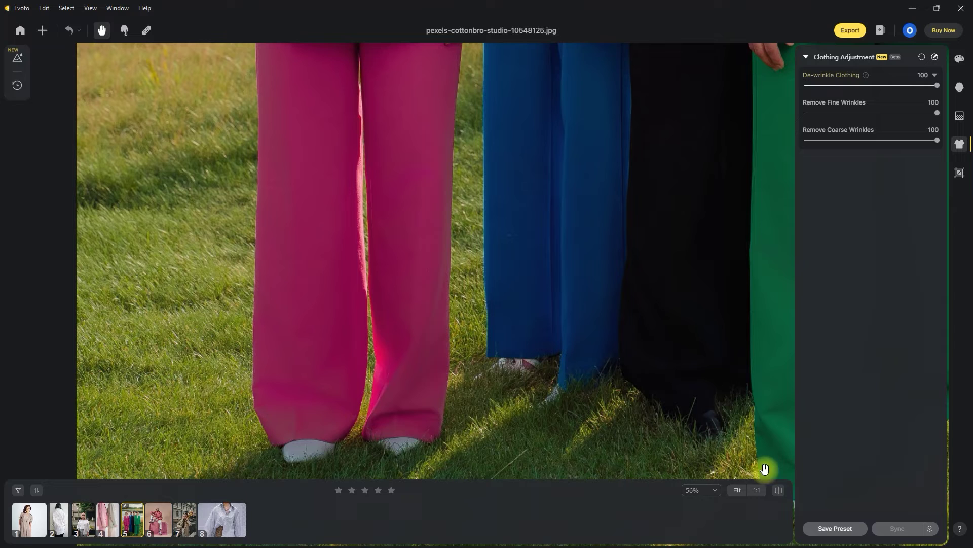
{"action": "left_click", "coordinate": [779, 491]}
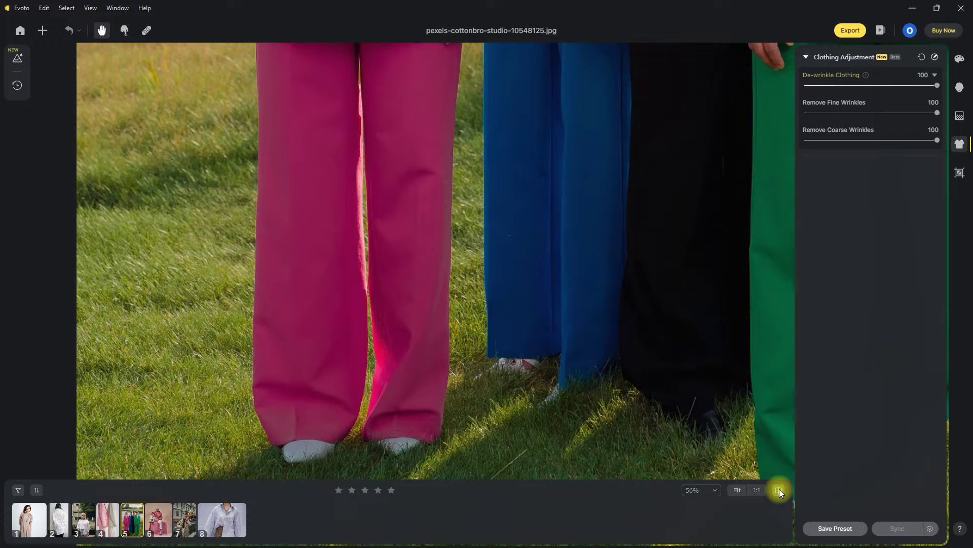
{"action": "left_click", "coordinate": [779, 490]}
{"action": "left_click", "coordinate": [779, 490]}
{"action": "left_click", "coordinate": [779, 490]}
{"action": "left_click", "coordinate": [779, 490]}
{"action": "left_click", "coordinate": [780, 490]}
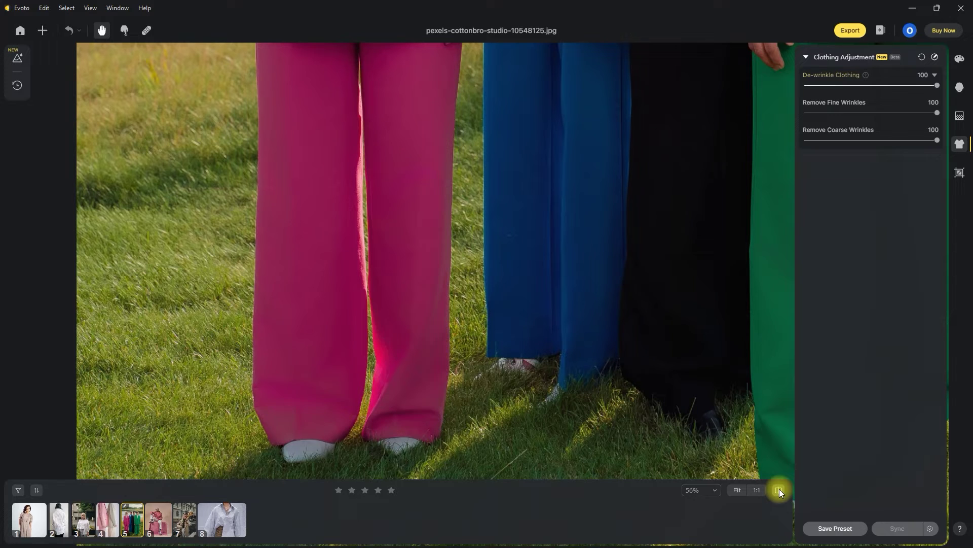
{"action": "left_click", "coordinate": [779, 490]}
{"action": "left_click", "coordinate": [779, 490]}
Fit the whole suits photo in view and compare it before and after de-wrinkling
{"action": "left_click", "coordinate": [737, 490]}
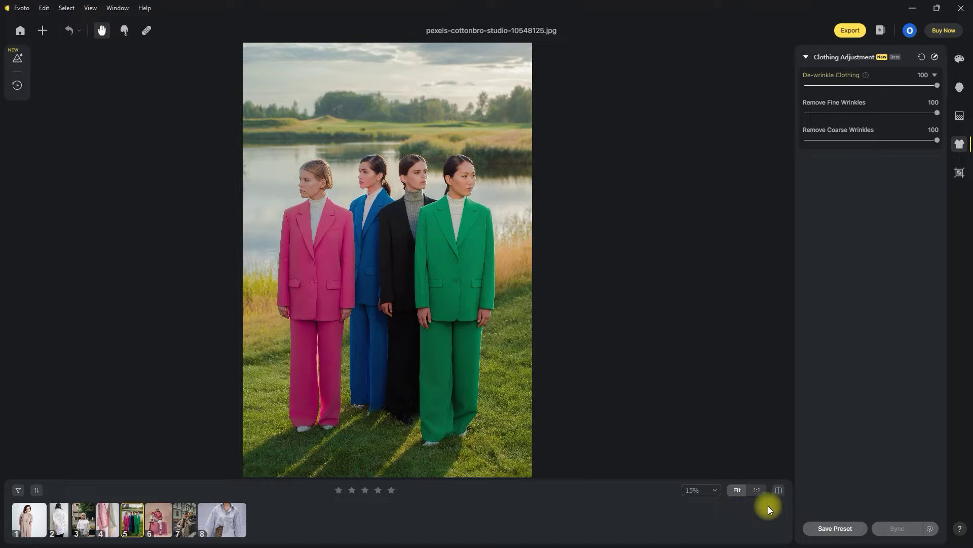
{"action": "left_click", "coordinate": [779, 493]}
{"action": "left_click", "coordinate": [779, 492]}
{"action": "left_click", "coordinate": [779, 491]}
{"action": "left_click", "coordinate": [779, 491]}
{"action": "scroll", "coordinate": [467, 387], "scroll_direction": "up", "scroll_amount": 5}
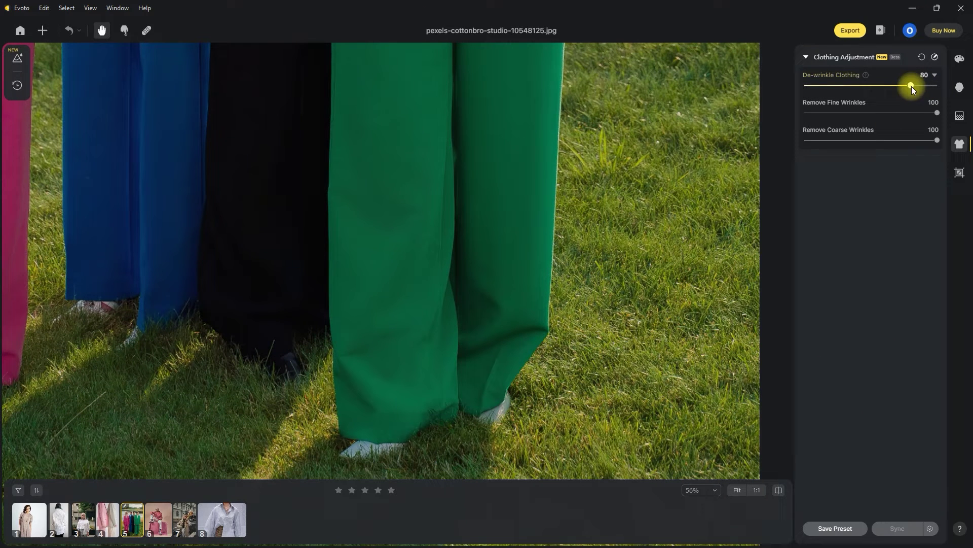
{"action": "left_click_drag", "start_coordinate": [911, 86], "coordinate": [875, 90]}
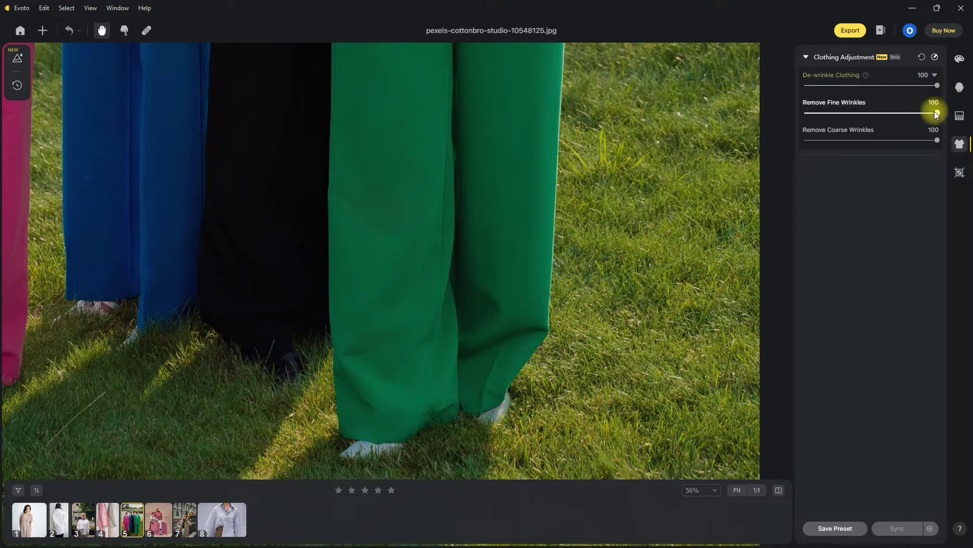
{"action": "left_click_drag", "start_coordinate": [938, 115], "coordinate": [784, 115]}
{"action": "left_click_drag", "start_coordinate": [804, 112], "coordinate": [733, 134]}
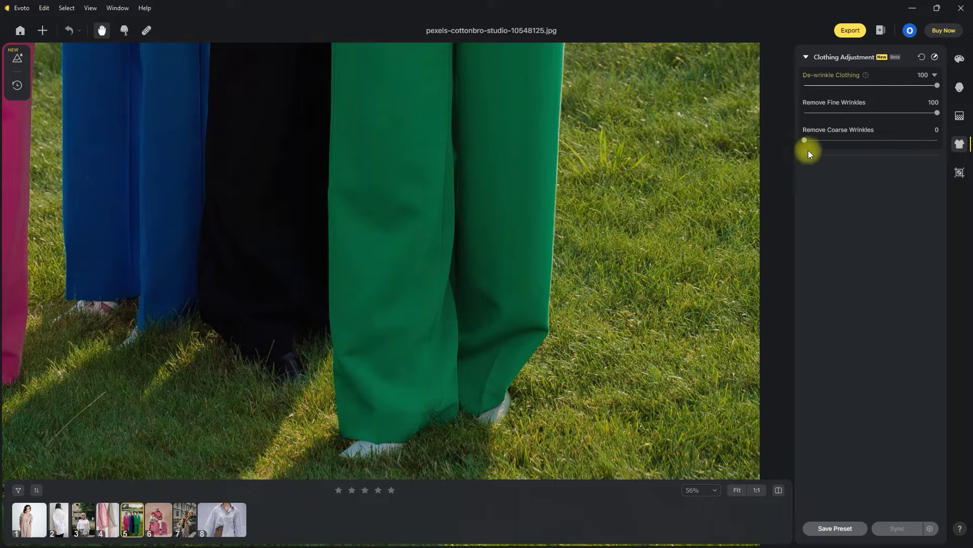
{"action": "left_click_drag", "start_coordinate": [803, 140], "coordinate": [944, 145]}
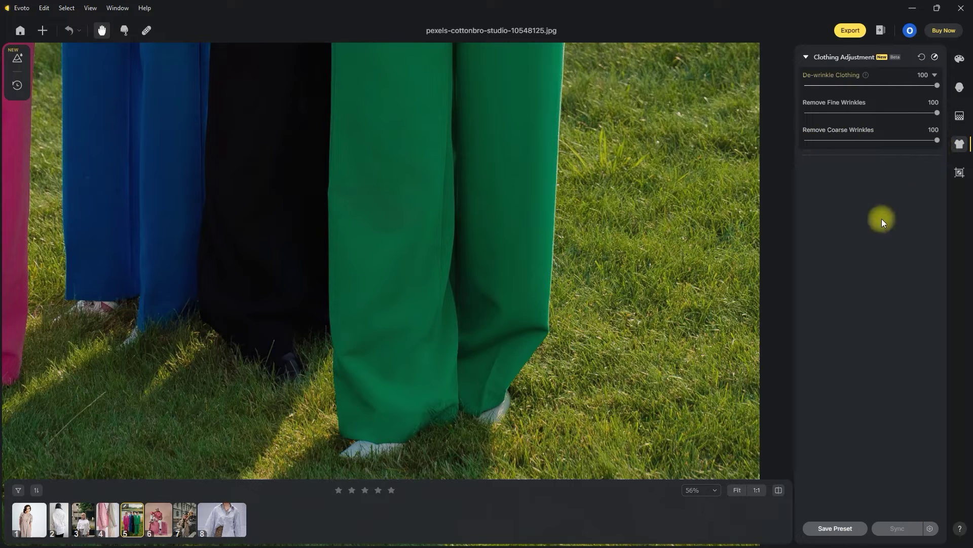
{"action": "left_click", "coordinate": [738, 491]}
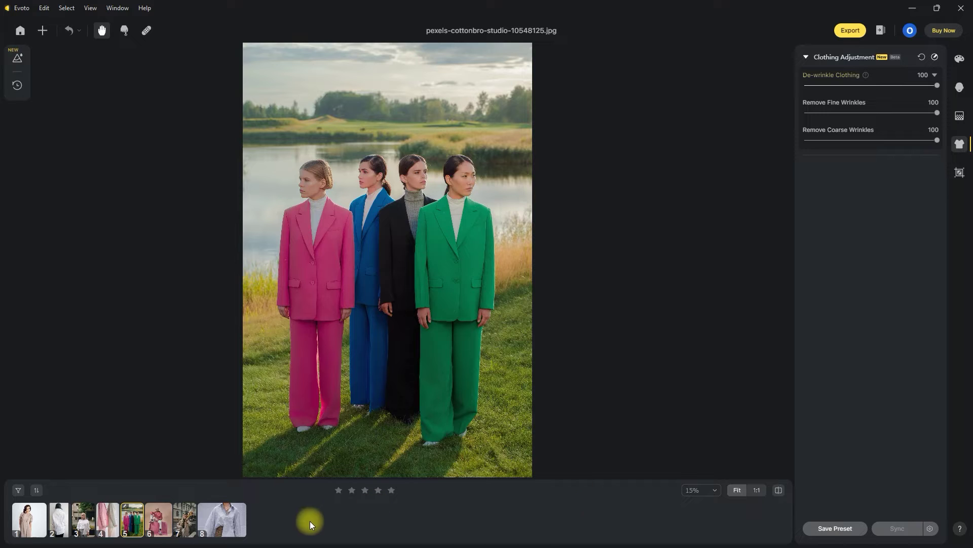
Open the pink-jacket photo and set De-wrinkle Clothing to 100
{"action": "left_click", "coordinate": [150, 521]}
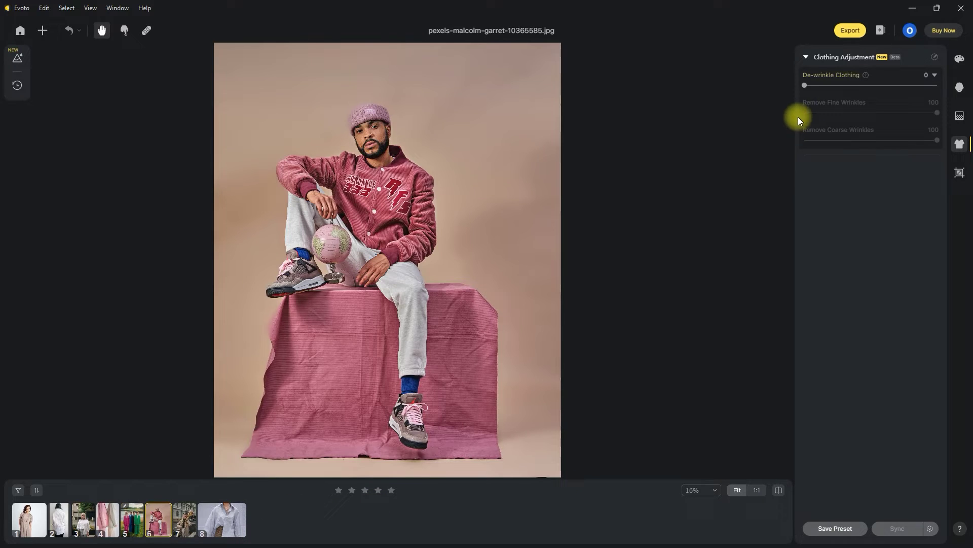
{"action": "left_click_drag", "start_coordinate": [805, 86], "coordinate": [889, 86]}
{"action": "left_click_drag", "start_coordinate": [949, 86], "coordinate": [949, 86]}
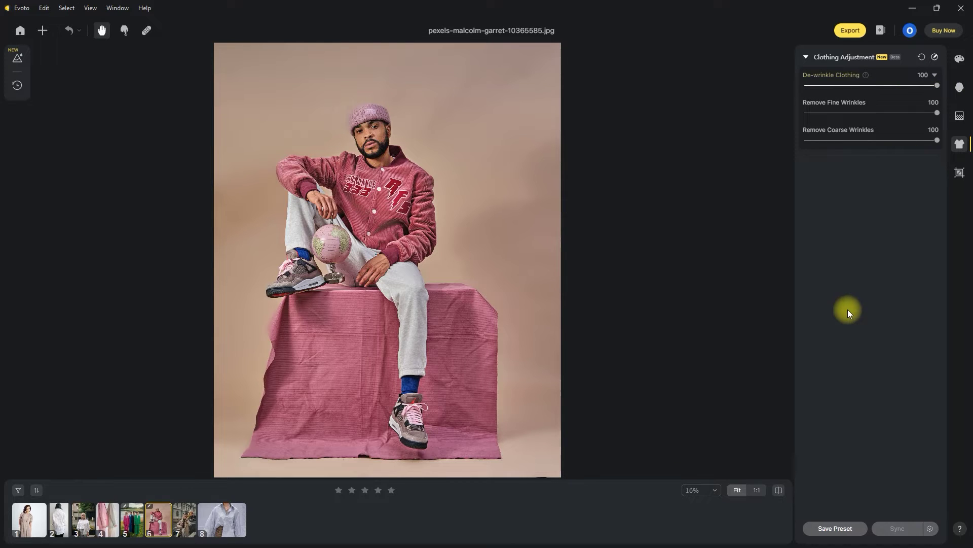
{"action": "left_click", "coordinate": [780, 492]}
{"action": "left_click", "coordinate": [780, 491]}
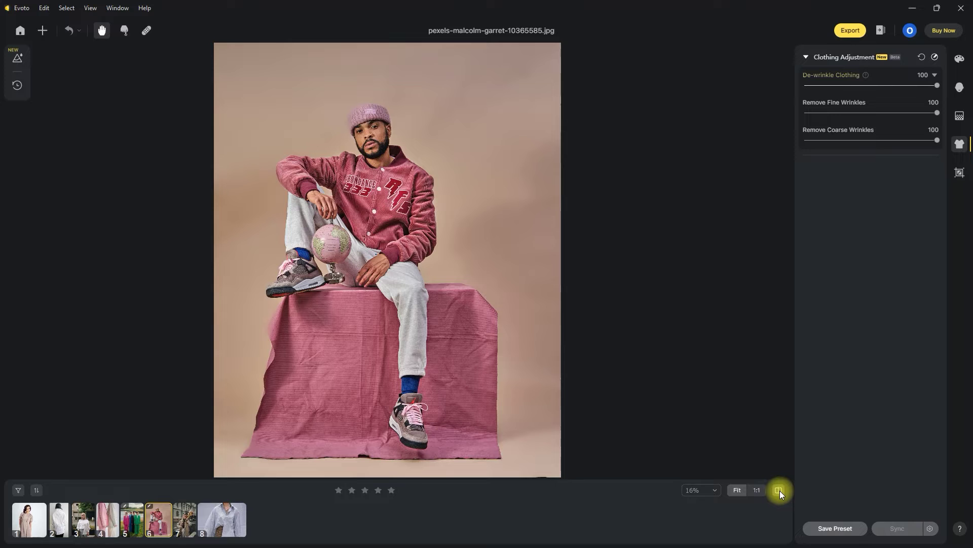
Inspect the draped cloth and jacket up close against the original, then fit the photo
{"action": "scroll", "coordinate": [403, 403], "scroll_direction": "up", "scroll_amount": 3}
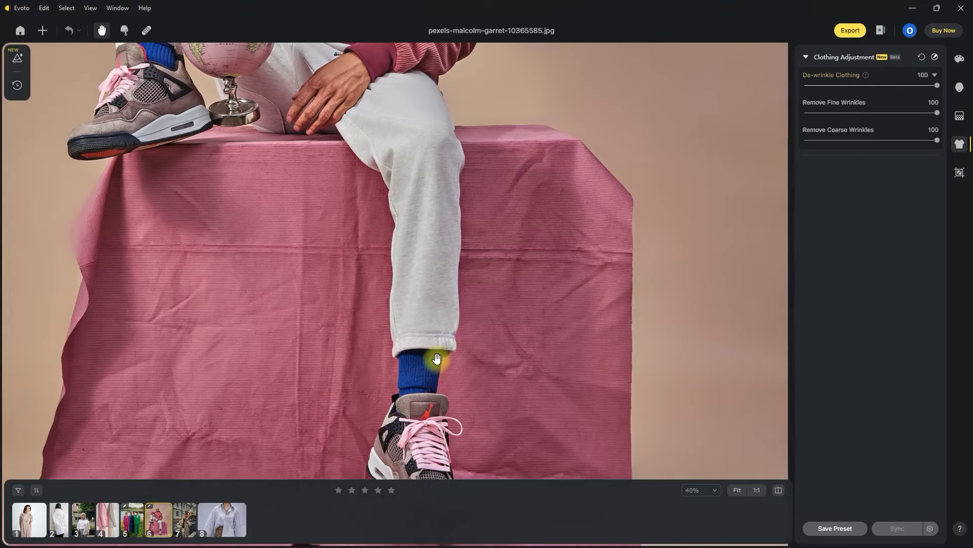
{"action": "left_click_drag", "start_coordinate": [434, 359], "coordinate": [550, 303]}
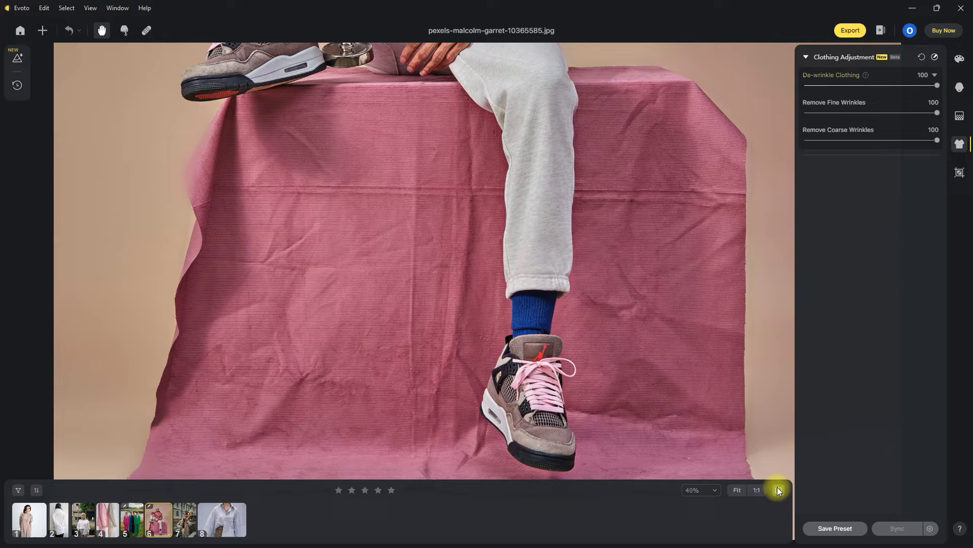
{"action": "left_click_drag", "start_coordinate": [563, 208], "coordinate": [575, 324]}
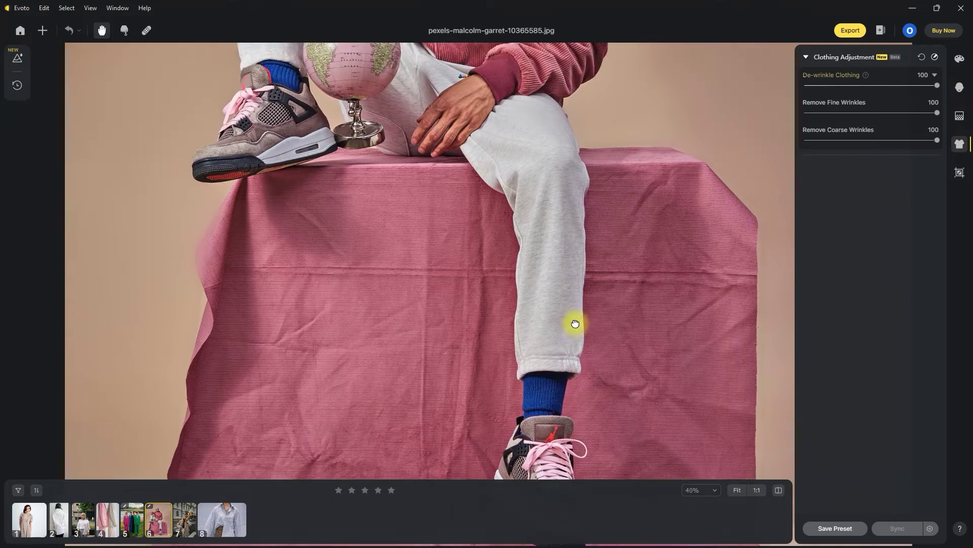
{"action": "scroll", "coordinate": [575, 323], "scroll_direction": "up", "scroll_amount": 5}
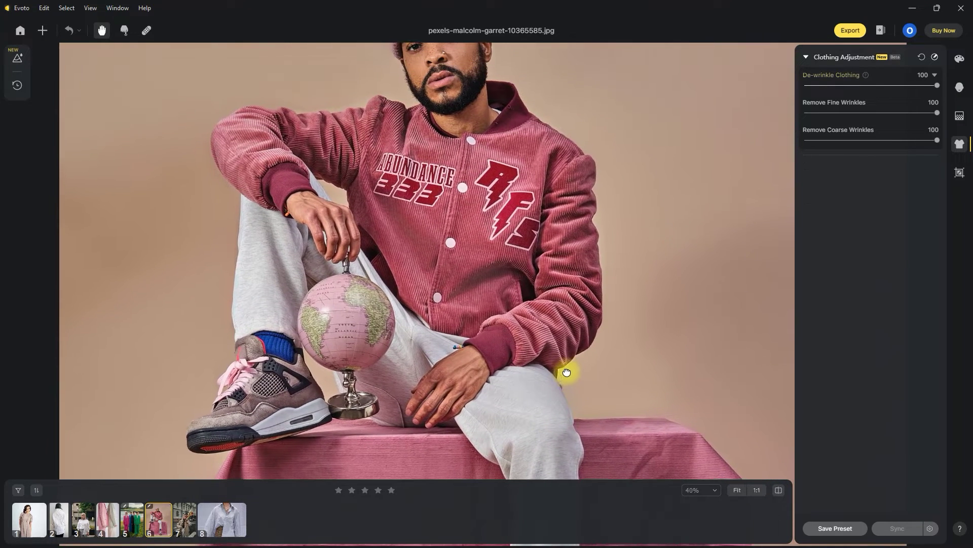
{"action": "left_click", "coordinate": [779, 490]}
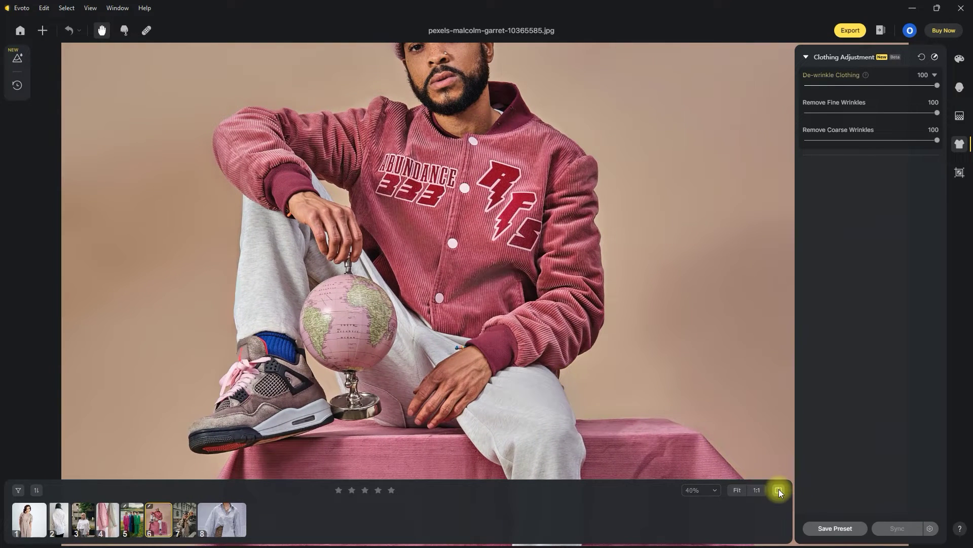
{"action": "left_click", "coordinate": [778, 490]}
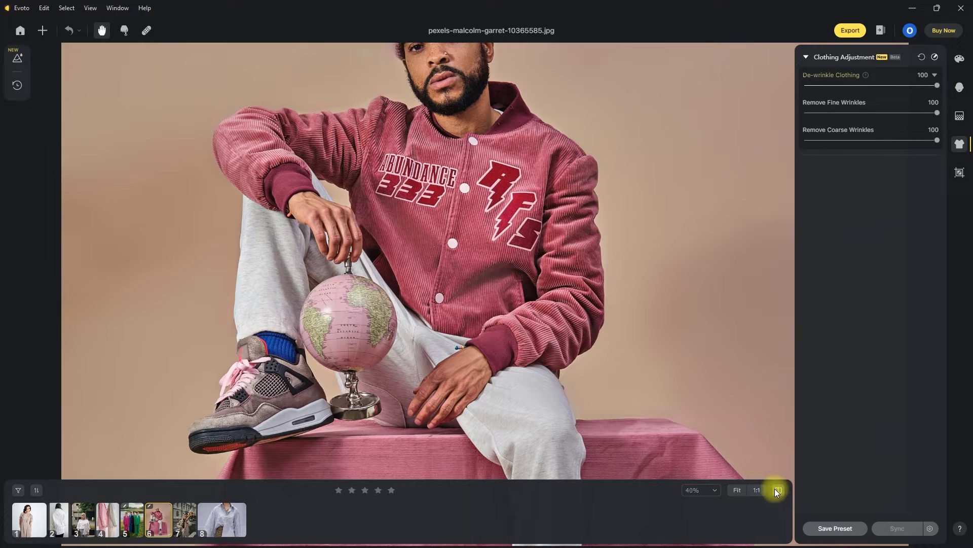
{"action": "left_click", "coordinate": [737, 490]}
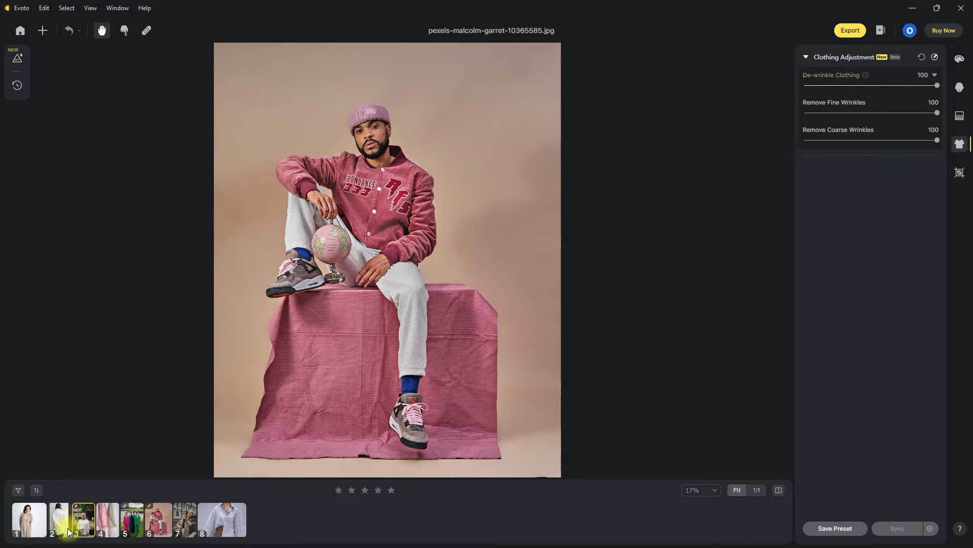
Open the beige-dress model photo and de-wrinkle the dress at 100
{"action": "left_click", "coordinate": [28, 523]}
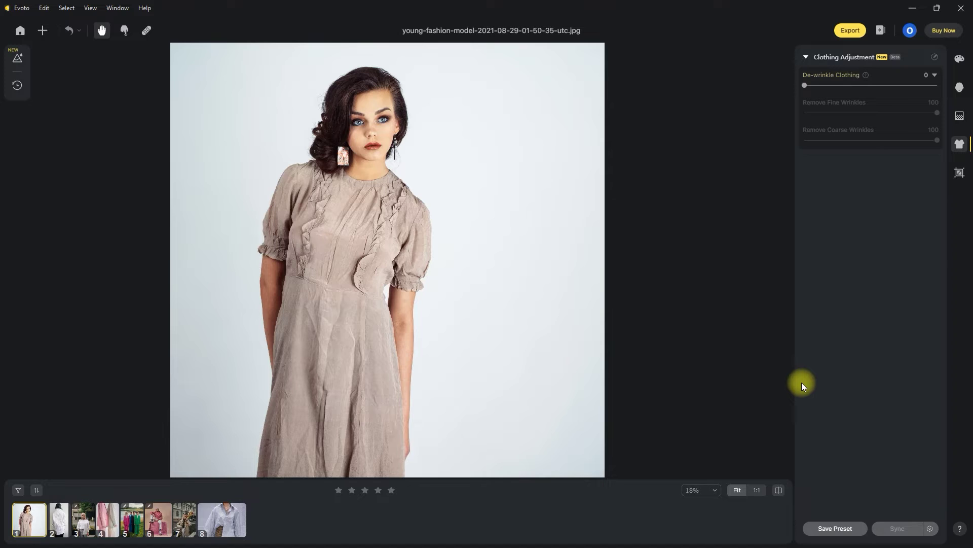
{"action": "left_click_drag", "start_coordinate": [804, 85], "coordinate": [944, 87]}
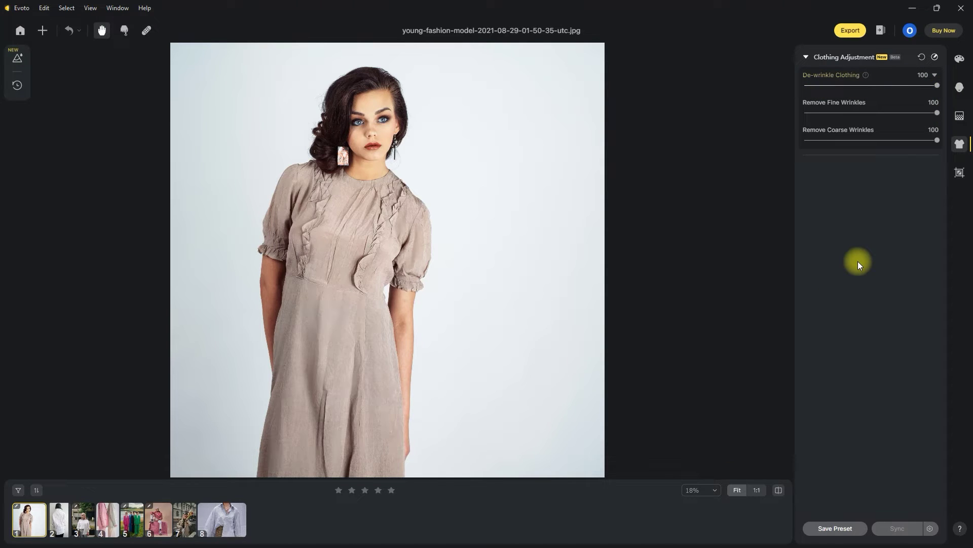
{"action": "left_click", "coordinate": [779, 489]}
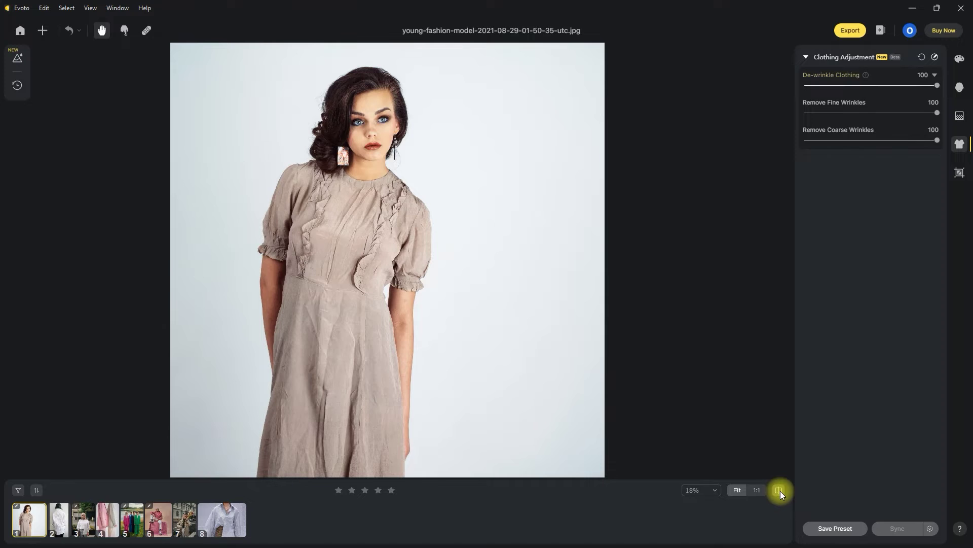
{"action": "left_click", "coordinate": [779, 490]}
Compare the dress with the original, fit the view, and move to the white shirt photo
{"action": "scroll", "coordinate": [308, 330], "scroll_direction": "up", "scroll_amount": 5}
{"action": "left_click", "coordinate": [776, 488]}
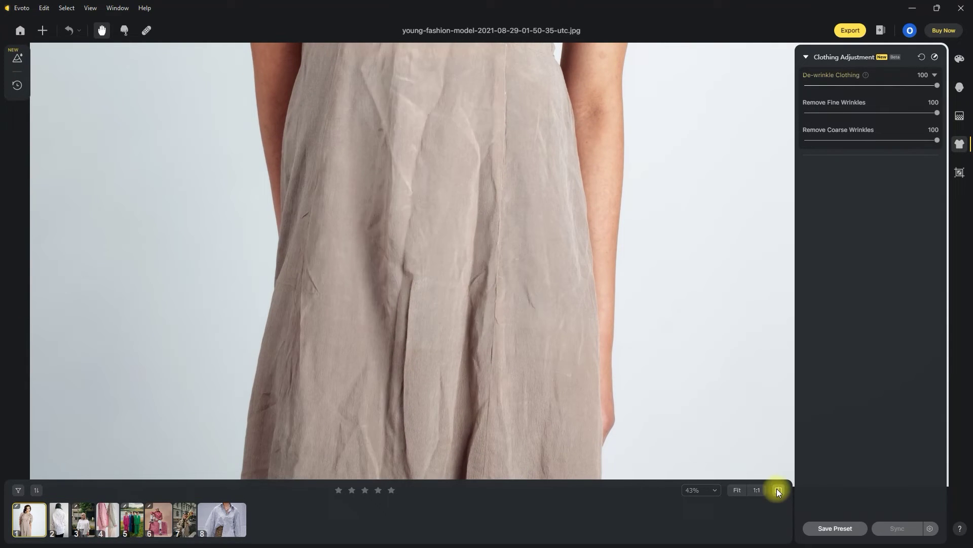
{"action": "left_click", "coordinate": [776, 489]}
{"action": "left_click", "coordinate": [777, 488]}
{"action": "scroll", "coordinate": [658, 399], "scroll_direction": "up", "scroll_amount": 5}
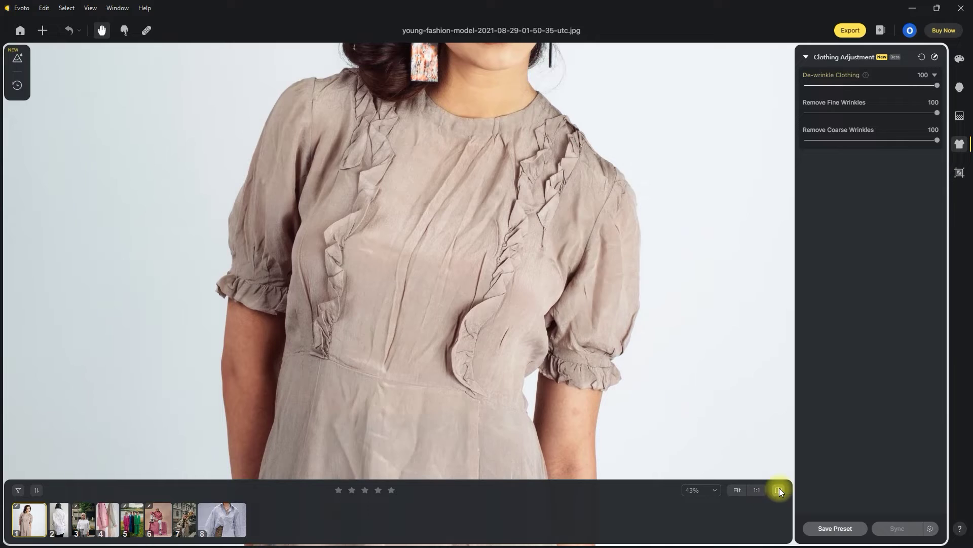
{"action": "left_click", "coordinate": [738, 490]}
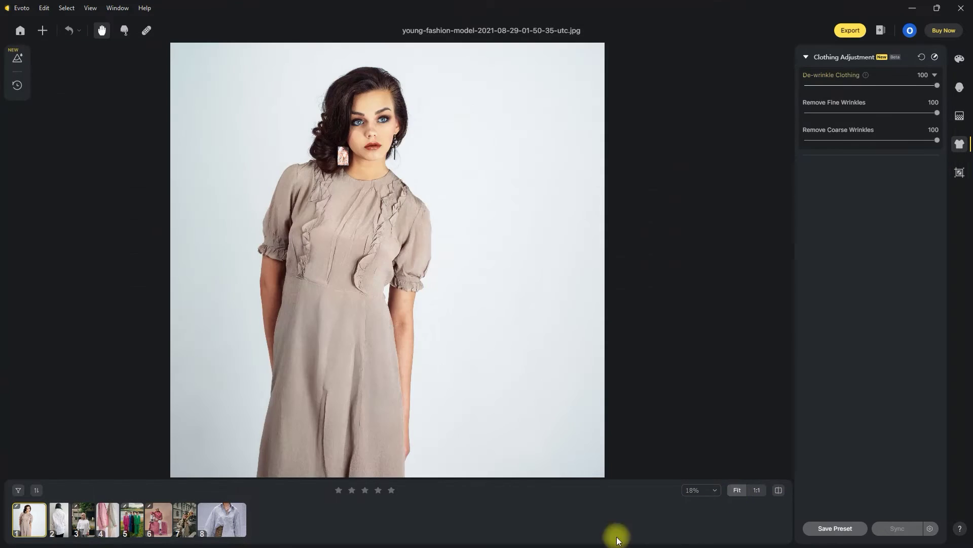
{"action": "key", "text": "Right"}
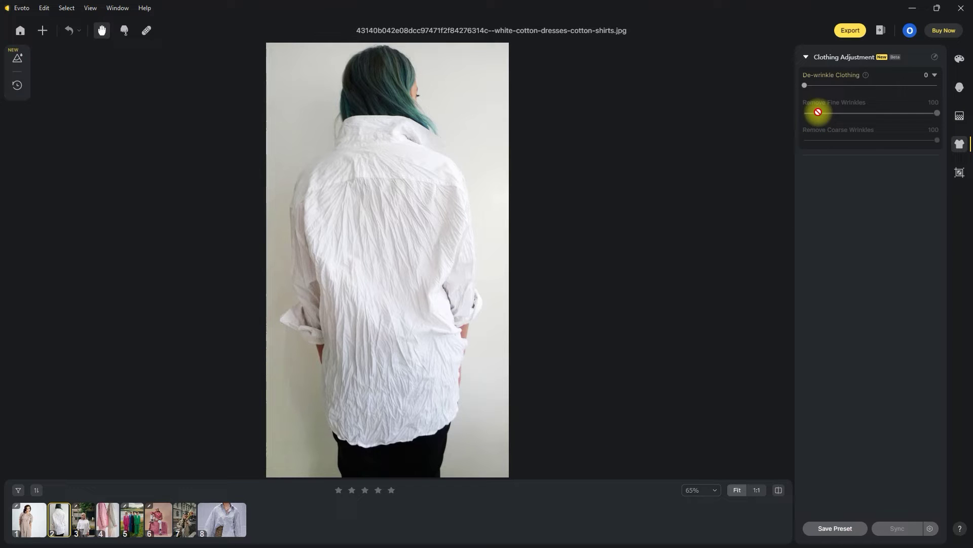
Set De-wrinkle Clothing to 100 on the white shirt, inspect its back zoomed in, then fit
{"action": "left_click_drag", "start_coordinate": [805, 86], "coordinate": [949, 93]}
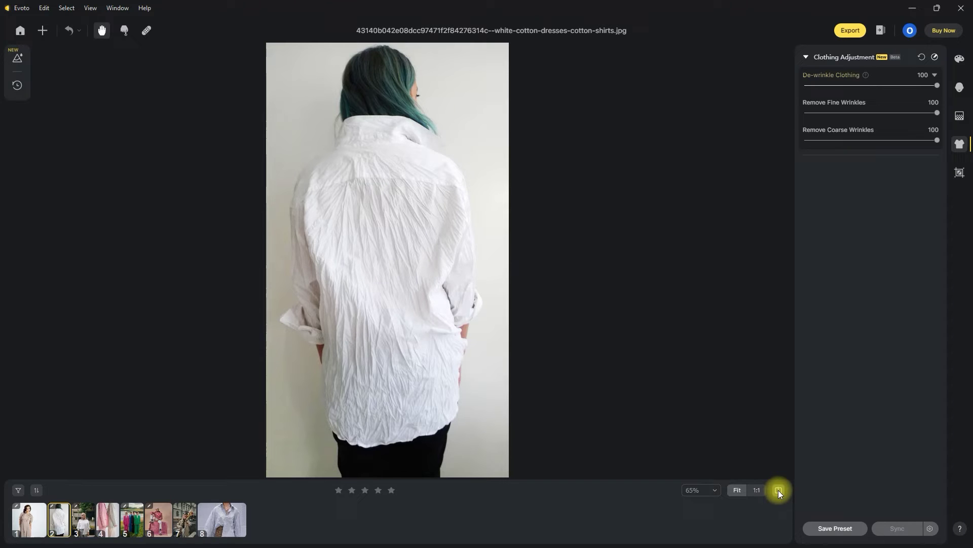
{"action": "left_click", "coordinate": [365, 250]}
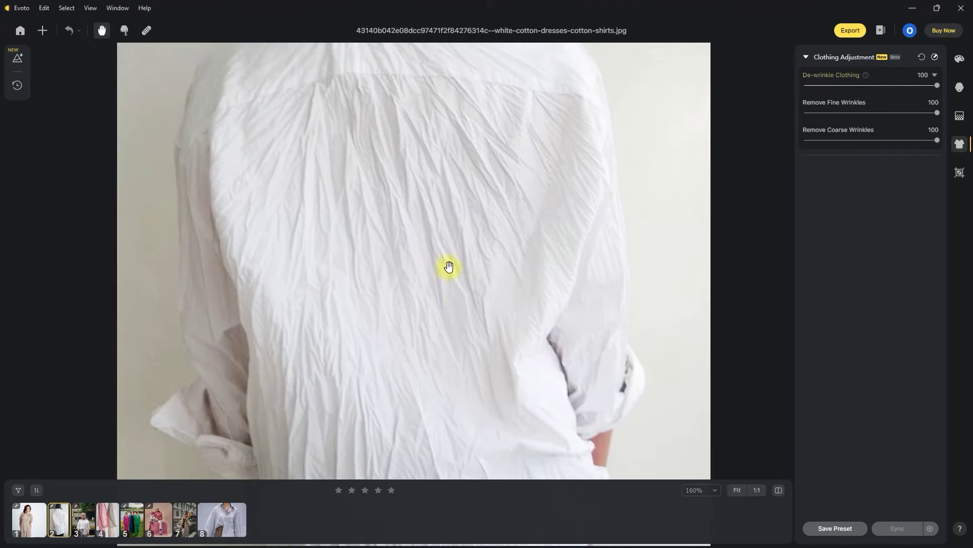
{"action": "left_click_drag", "start_coordinate": [449, 266], "coordinate": [461, 310]}
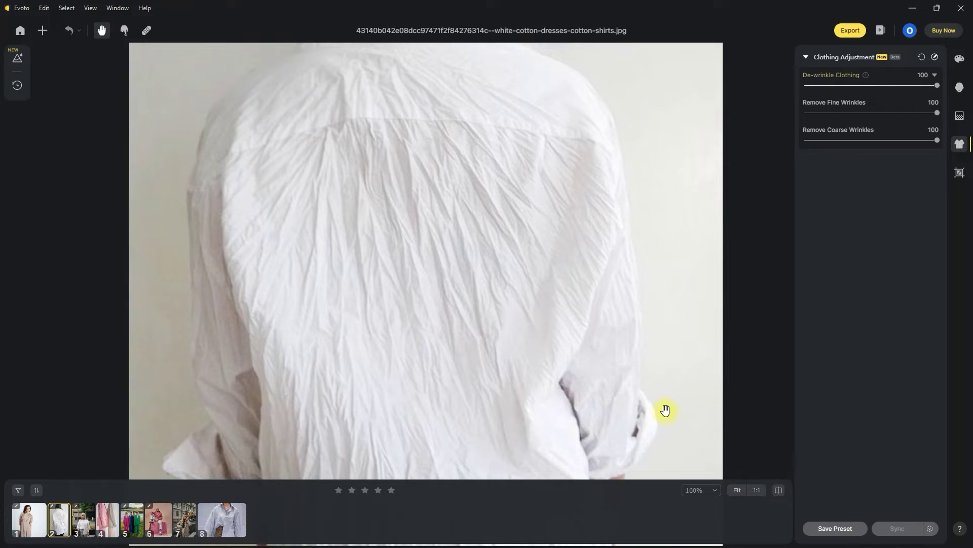
{"action": "left_click", "coordinate": [739, 491]}
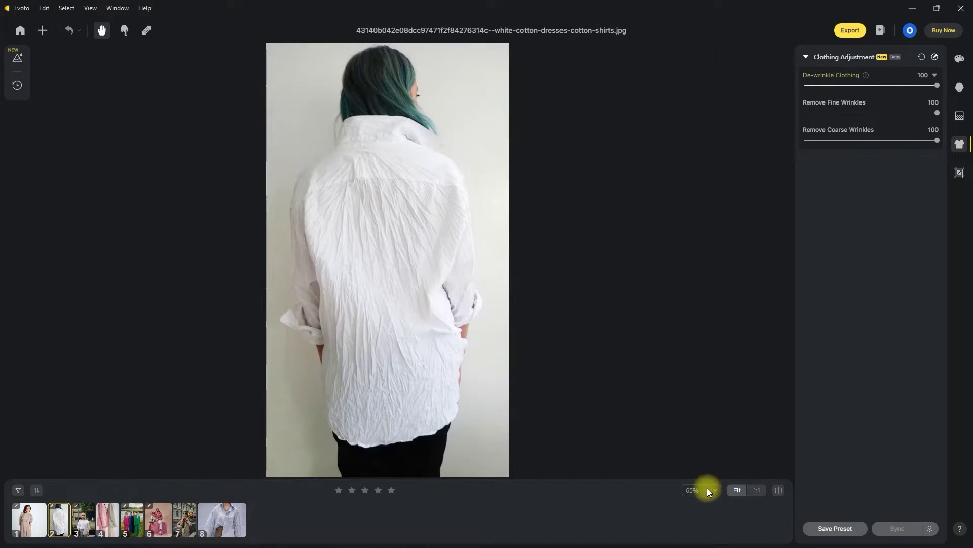
Open the woman-with-flowers photo, de-wrinkle her beige jacket at 100, and compare with the original
{"action": "left_click", "coordinate": [102, 520]}
{"action": "left_click", "coordinate": [185, 520]}
{"action": "scroll", "coordinate": [431, 387], "scroll_direction": "up", "scroll_amount": 6}
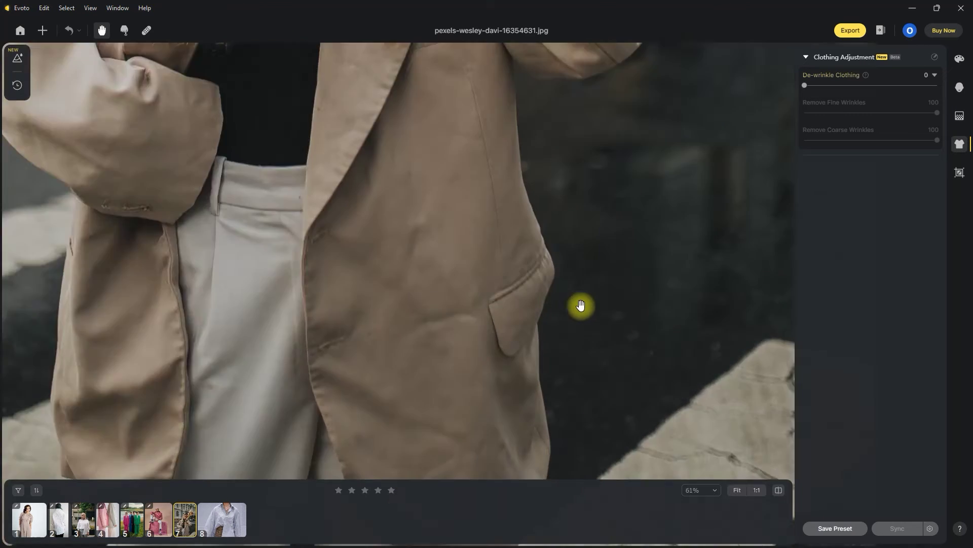
{"action": "scroll", "coordinate": [581, 306], "scroll_direction": "down", "scroll_amount": 2}
{"action": "left_click_drag", "start_coordinate": [804, 85], "coordinate": [939, 85]}
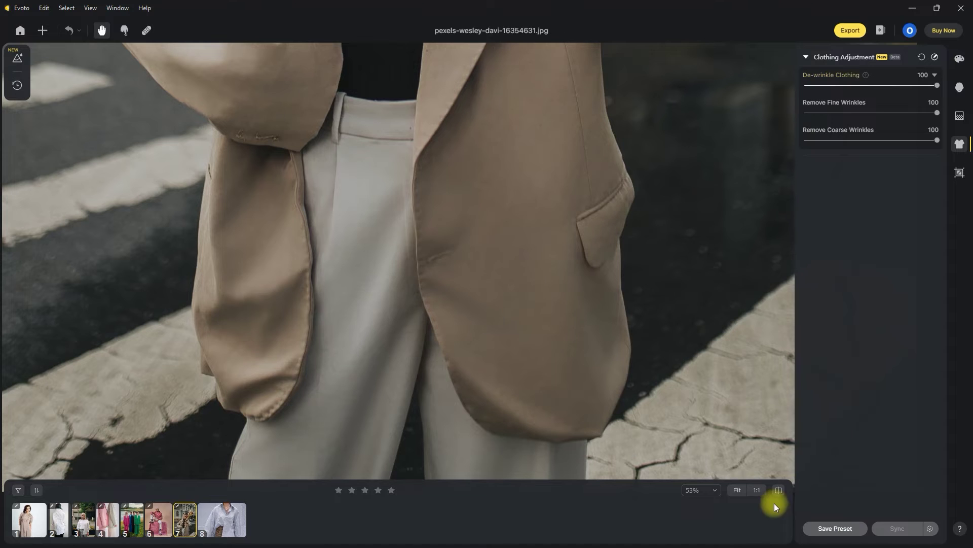
{"action": "left_click", "coordinate": [778, 490]}
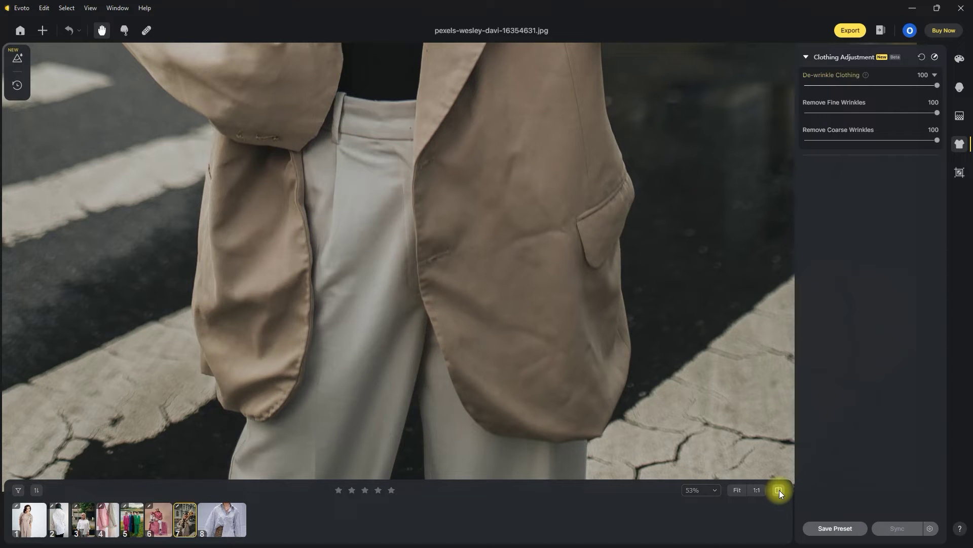
{"action": "left_click", "coordinate": [778, 490]}
{"action": "scroll", "coordinate": [629, 311], "scroll_direction": "down", "scroll_amount": 3}
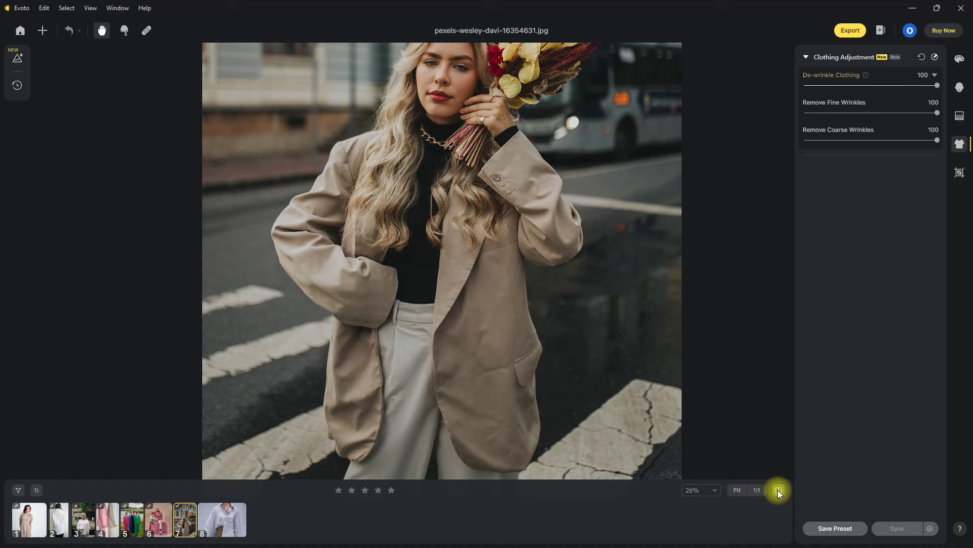
{"action": "left_click", "coordinate": [778, 490]}
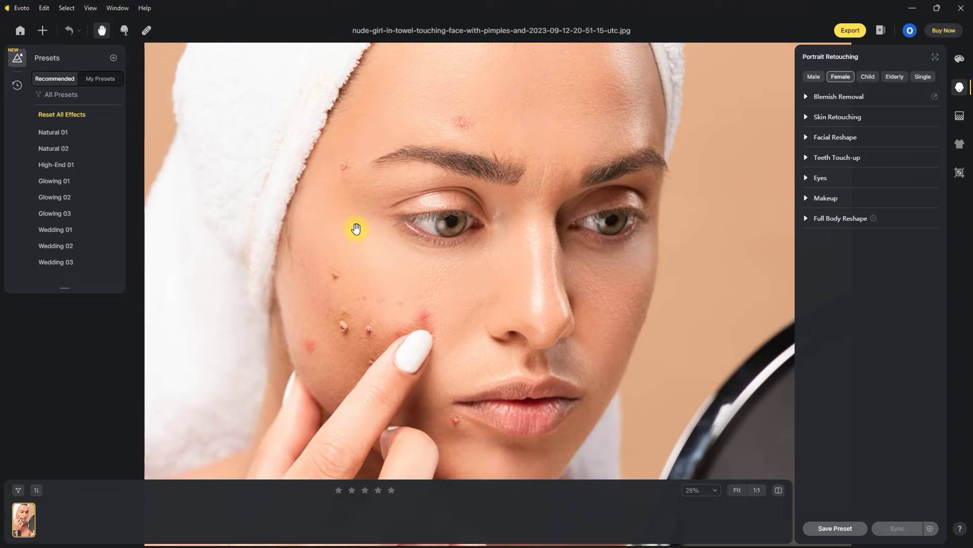
Spot-heal the small blemishes on the forehead and above the eyebrow
{"action": "left_click", "coordinate": [150, 30]}
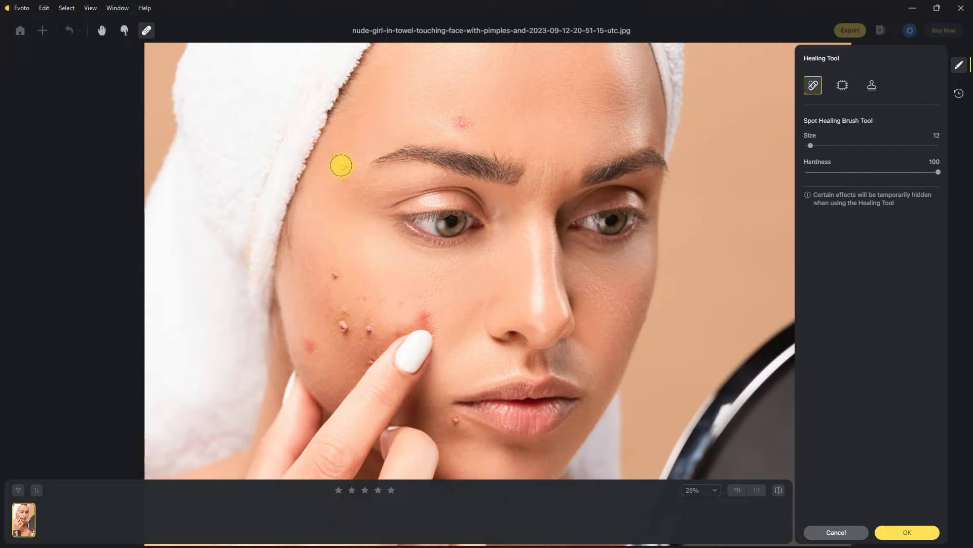
{"action": "left_click_drag", "start_coordinate": [341, 165], "coordinate": [352, 161]}
{"action": "left_click", "coordinate": [345, 166]}
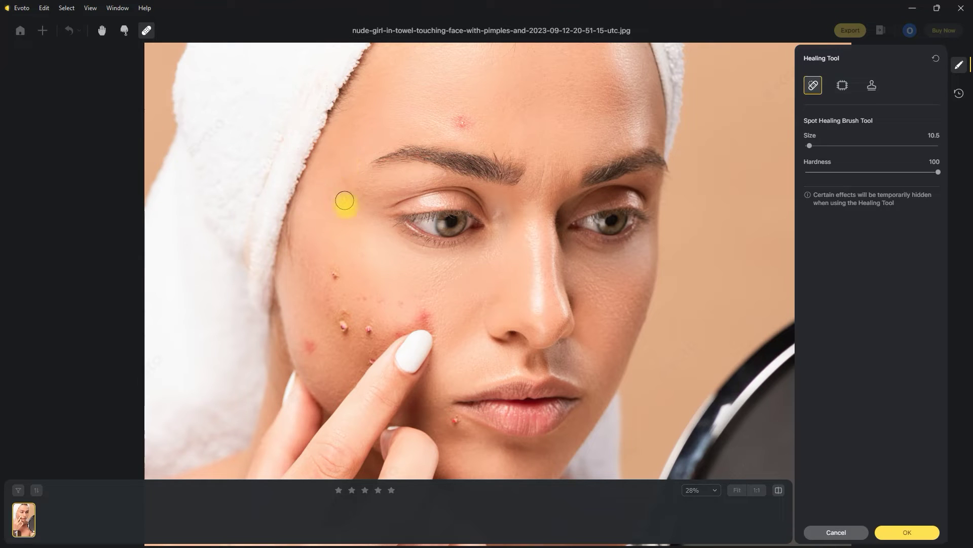
{"action": "left_click_drag", "start_coordinate": [472, 134], "coordinate": [498, 139]}
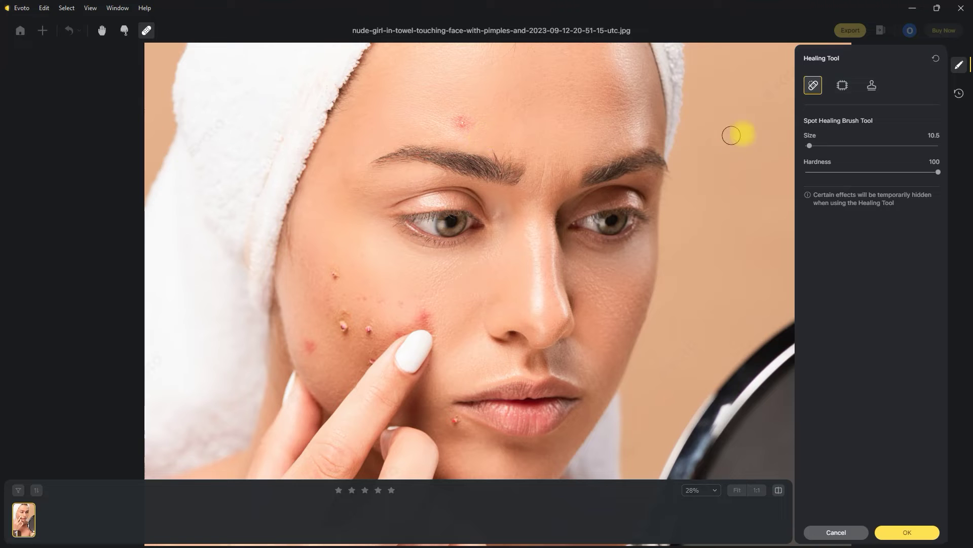
{"action": "left_click", "coordinate": [845, 87]}
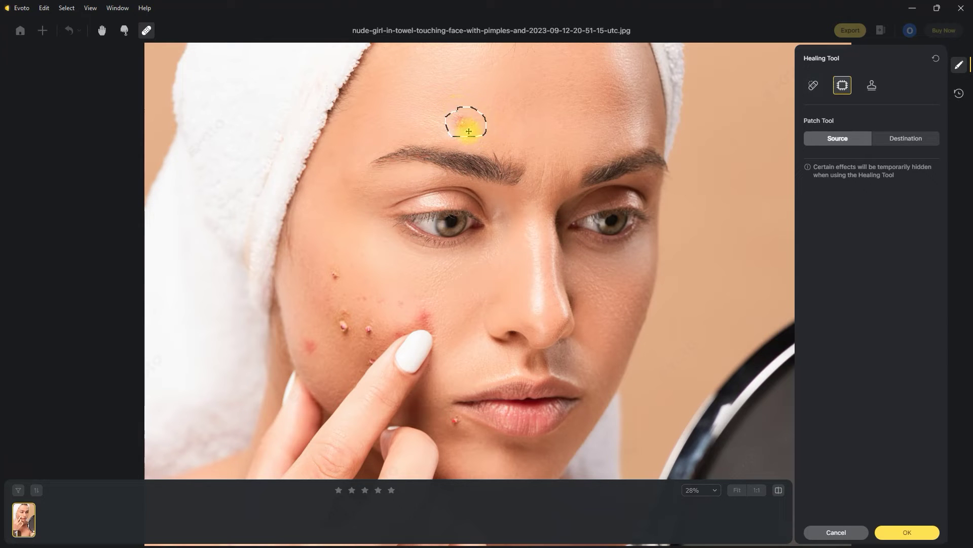
Patch the forehead pimple with clean skin, then outline the left-cheek and chin pimples
{"action": "left_click_drag", "start_coordinate": [470, 128], "coordinate": [527, 131]}
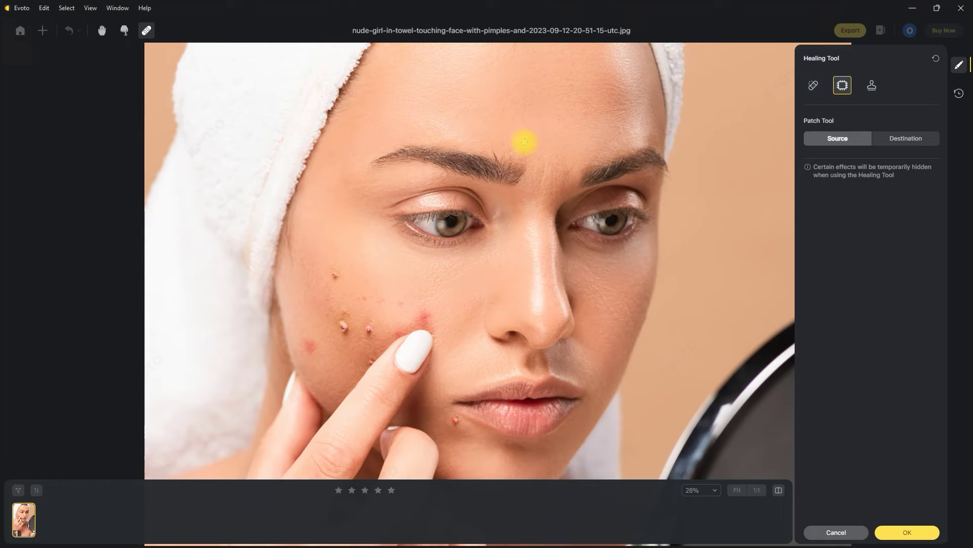
{"action": "scroll", "coordinate": [388, 342], "scroll_direction": "down", "scroll_amount": 1}
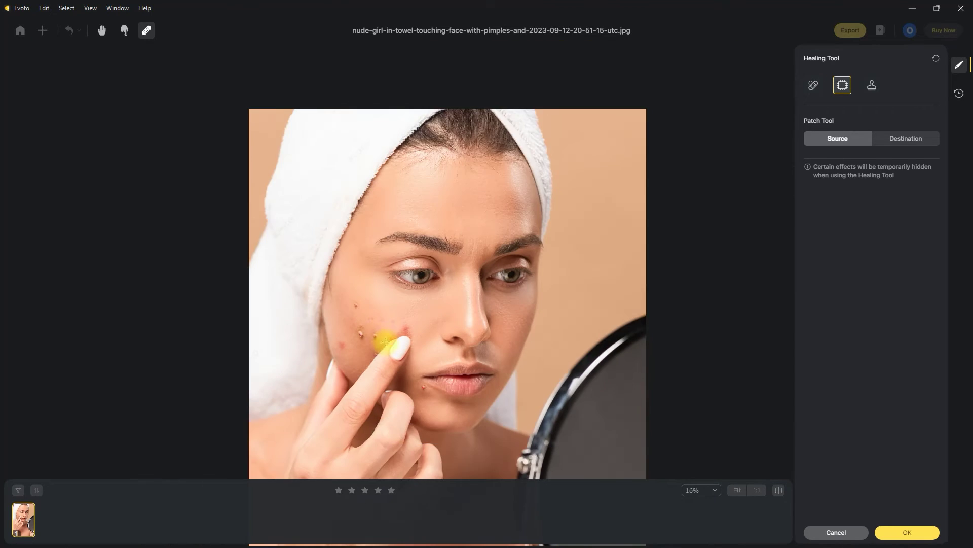
{"action": "scroll", "coordinate": [378, 327], "scroll_direction": "up", "scroll_amount": 3}
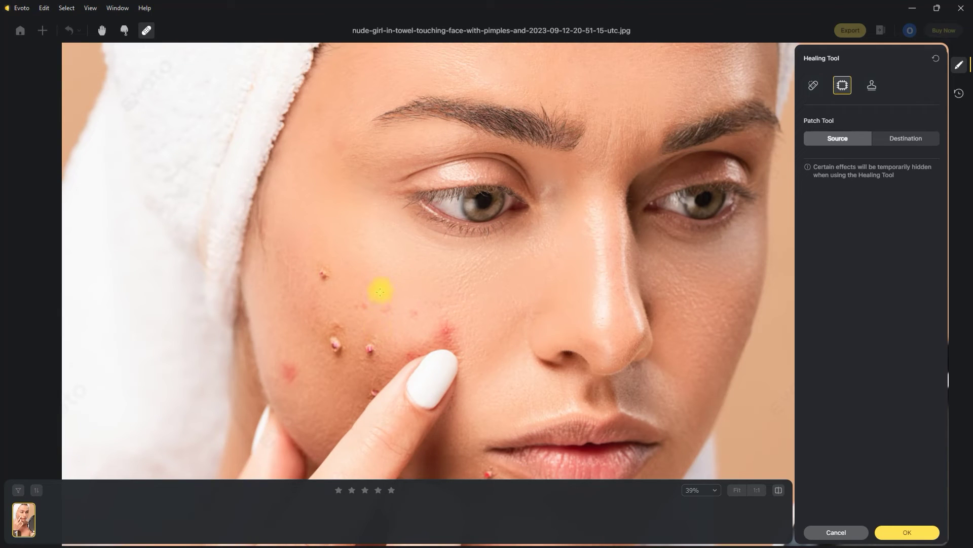
{"action": "scroll", "coordinate": [392, 287], "scroll_direction": "down", "scroll_amount": 2}
{"action": "left_click_drag", "start_coordinate": [398, 286], "coordinate": [412, 284]}
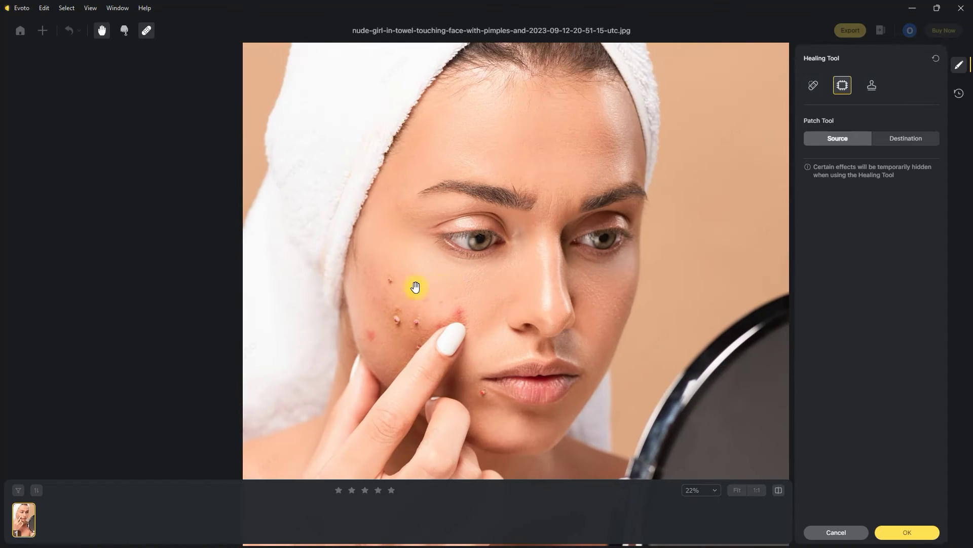
{"action": "mouse_move", "coordinate": [371, 348]}
{"action": "left_mouse_down"}
{"action": "mouse_move", "coordinate": [363, 326]}
{"action": "mouse_move", "coordinate": [377, 332]}
{"action": "left_mouse_up"}
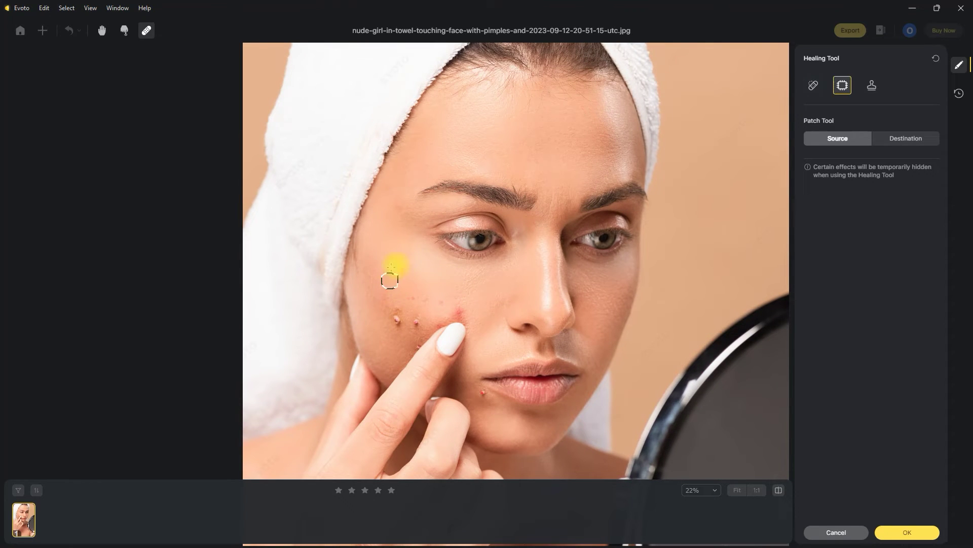
{"action": "scroll", "coordinate": [488, 400], "scroll_direction": "up", "scroll_amount": 3}
{"action": "mouse_move", "coordinate": [484, 372]}
{"action": "left_mouse_down"}
{"action": "mouse_move", "coordinate": [495, 382]}
{"action": "mouse_move", "coordinate": [486, 372]}
{"action": "left_mouse_up"}
{"action": "scroll", "coordinate": [507, 405], "scroll_direction": "down", "scroll_amount": 4}
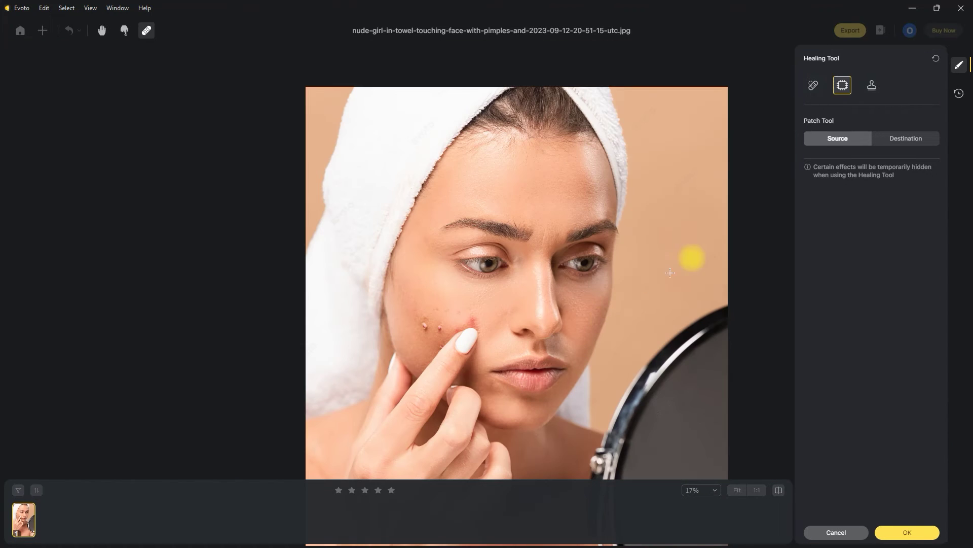
Clone clean cheek skin over the pimples beside the fingertip with a size 8.5 Clone Stamp
{"action": "left_click", "coordinate": [871, 87]}
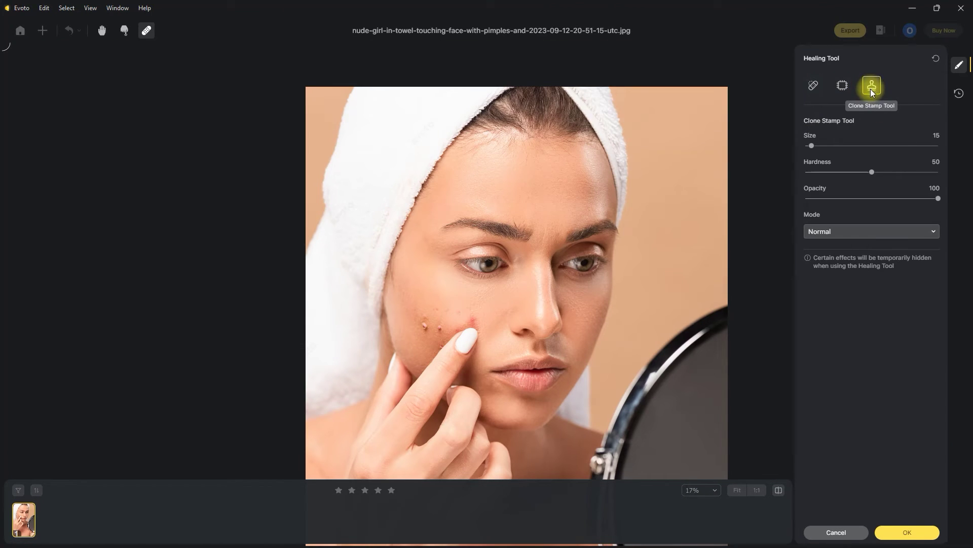
{"action": "scroll", "coordinate": [430, 330], "scroll_direction": "up", "scroll_amount": 3}
{"action": "left_click", "coordinate": [452, 327]}
{"action": "key", "text": "bracketleft"}
{"action": "key", "text": "bracketleft"}
{"action": "key", "text": "bracketleft"}
{"action": "key", "text": "bracketleft"}
{"action": "key", "text": "bracketleft"}
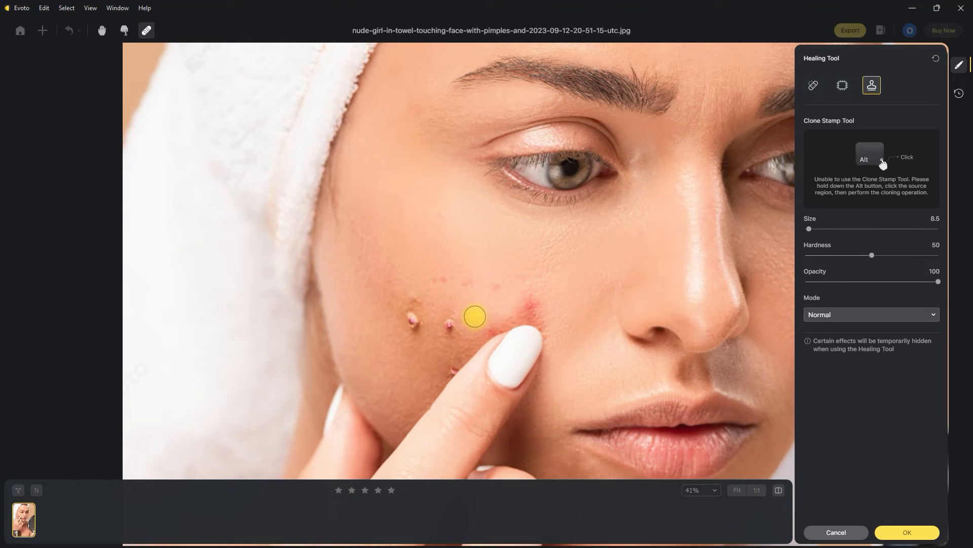
{"action": "left_click", "coordinate": [478, 313], "text": "alt"}
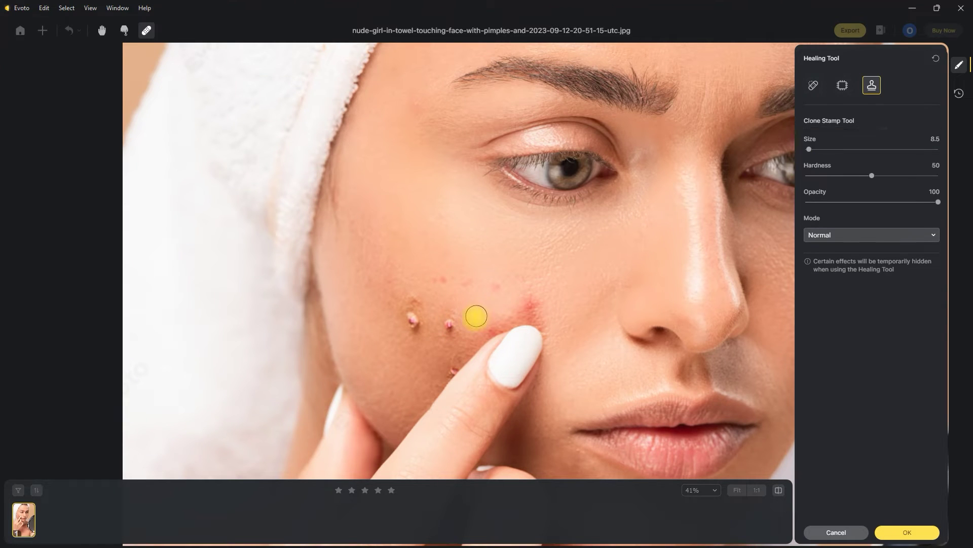
{"action": "left_click", "coordinate": [449, 326]}
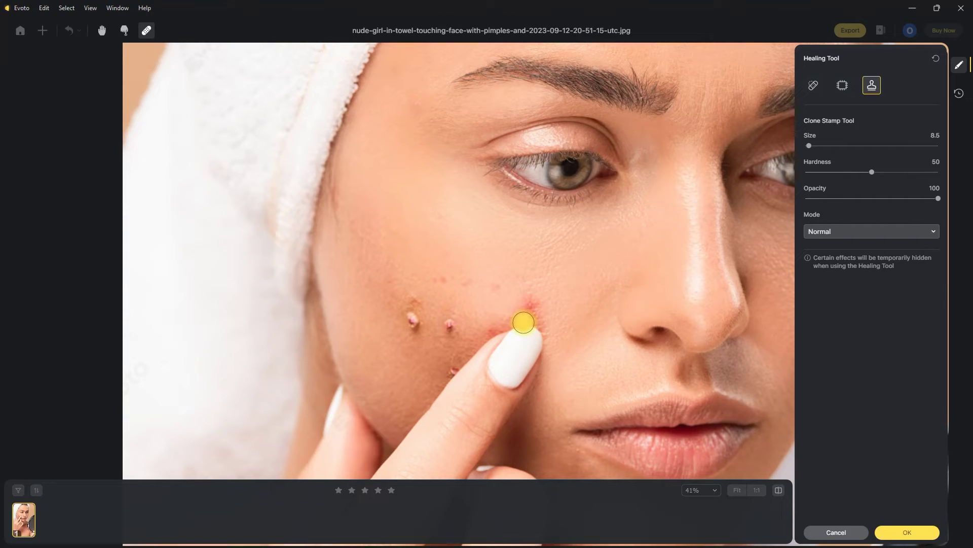
{"action": "left_click", "coordinate": [435, 337], "text": "alt"}
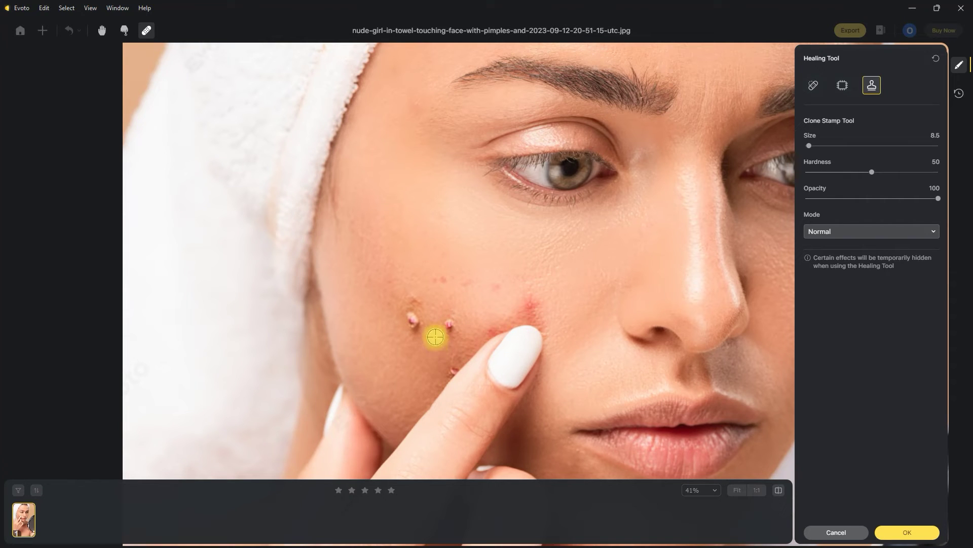
{"action": "left_click", "coordinate": [445, 328]}
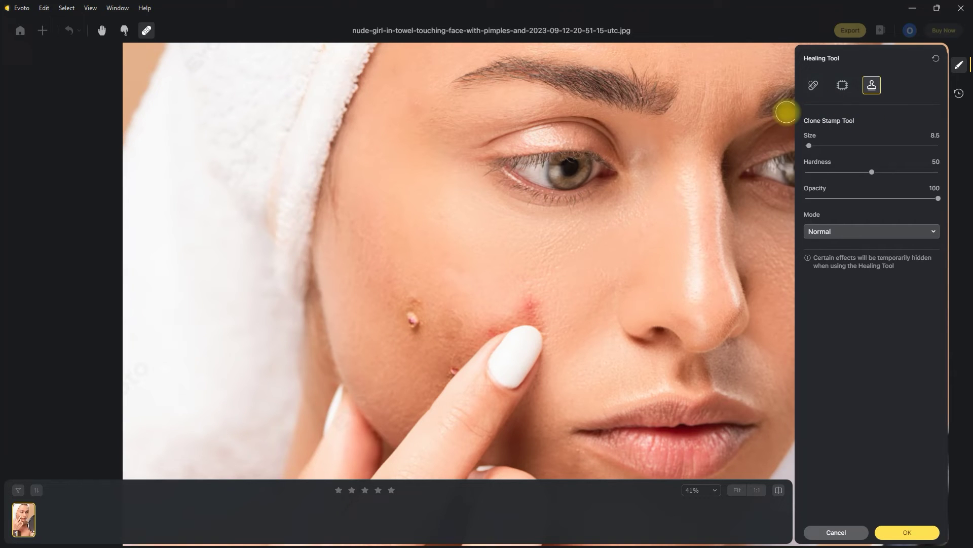
{"action": "scroll", "coordinate": [749, 148], "scroll_direction": "down", "scroll_amount": 3}
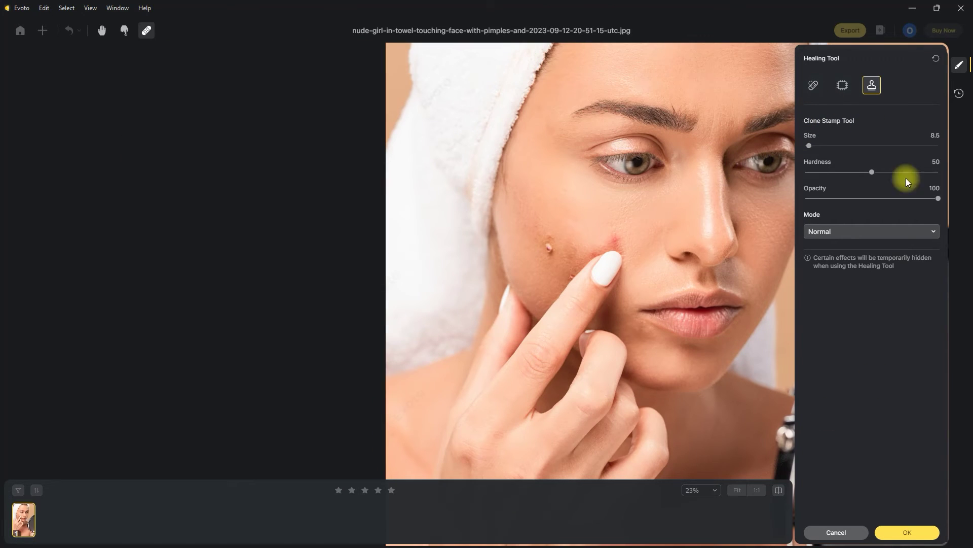
{"action": "key", "text": "space"}
Keep the healing edits, apply High-End 01, and compare the towel portrait with the original
{"action": "left_click_drag", "start_coordinate": [654, 240], "coordinate": [491, 277]}
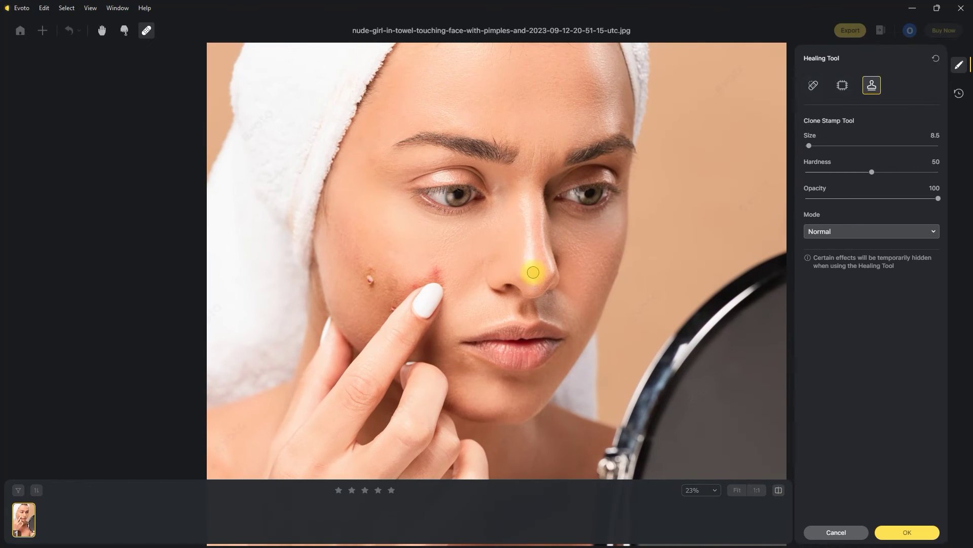
{"action": "left_click", "coordinate": [908, 532]}
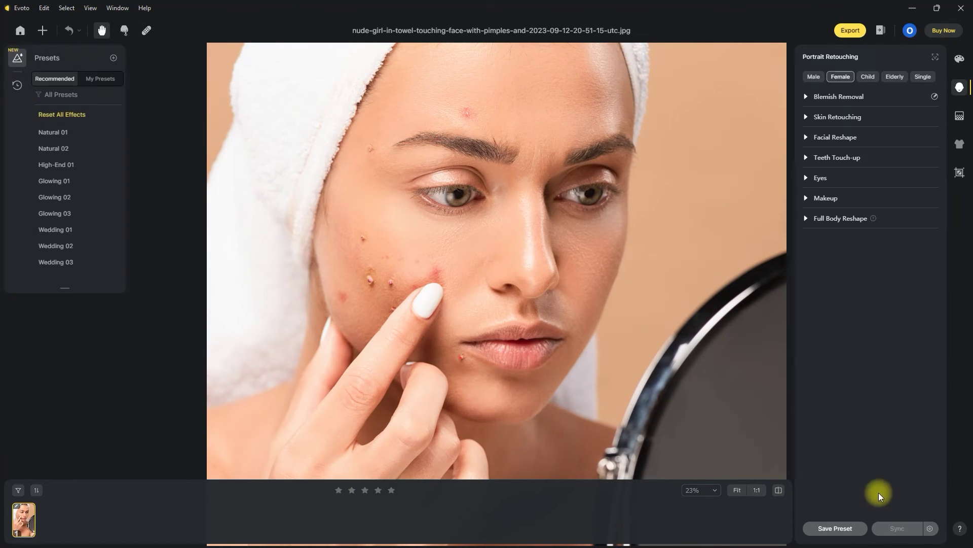
{"action": "scroll", "coordinate": [623, 291], "scroll_direction": "up", "scroll_amount": 2}
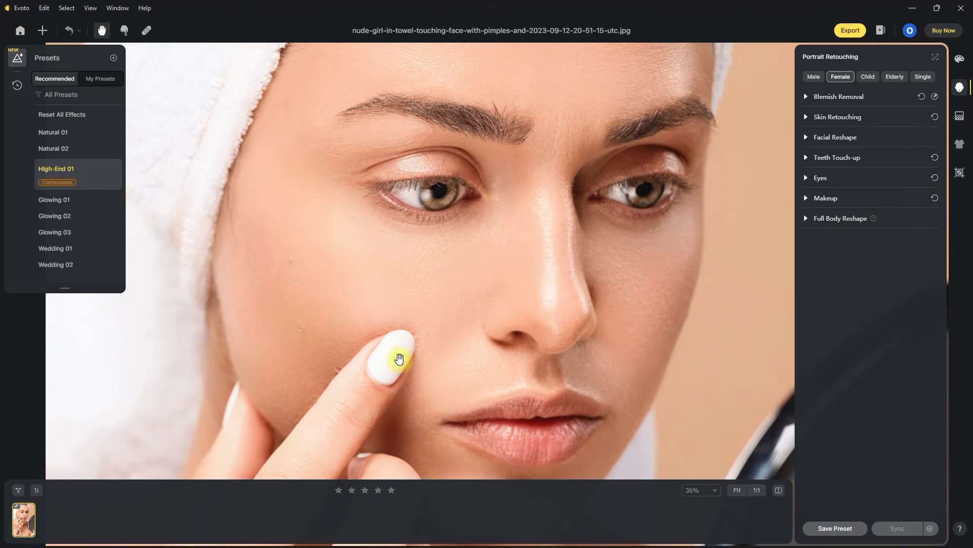
{"action": "left_click", "coordinate": [779, 491]}
{"action": "left_click", "coordinate": [780, 489]}
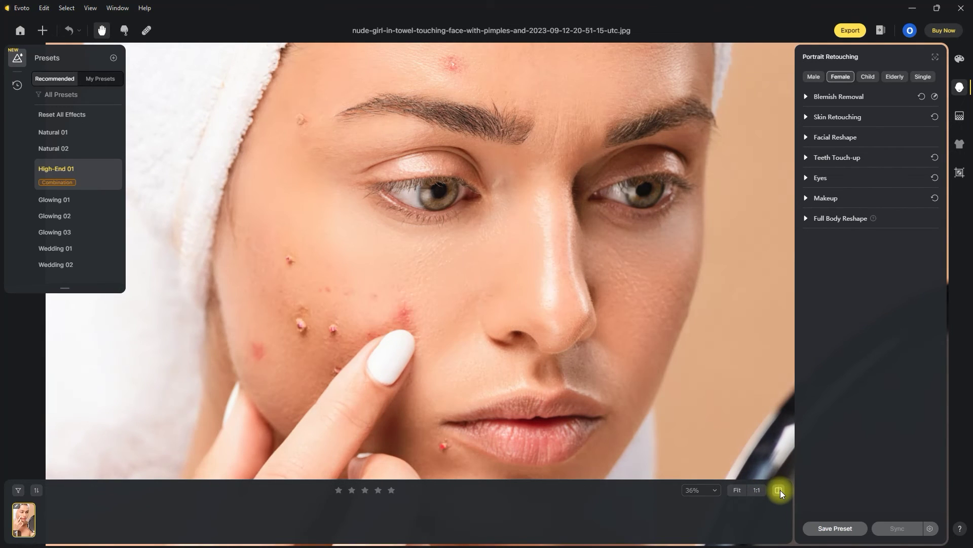
{"action": "left_click", "coordinate": [780, 489]}
{"action": "left_click", "coordinate": [779, 490]}
{"action": "left_click", "coordinate": [779, 490]}
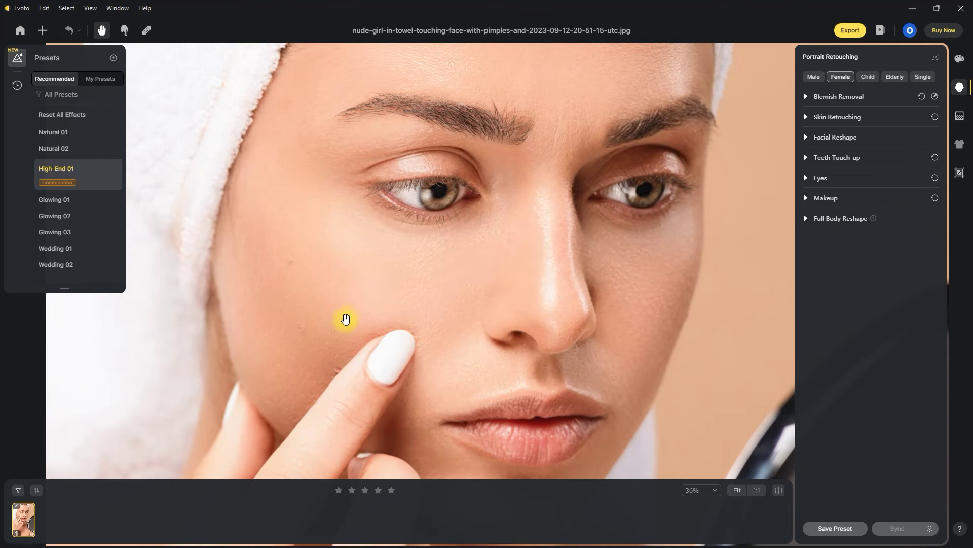
Heal the spot above the lips with the Spot Healing Brush at size 7, then compare against the original
{"action": "left_click", "coordinate": [147, 32]}
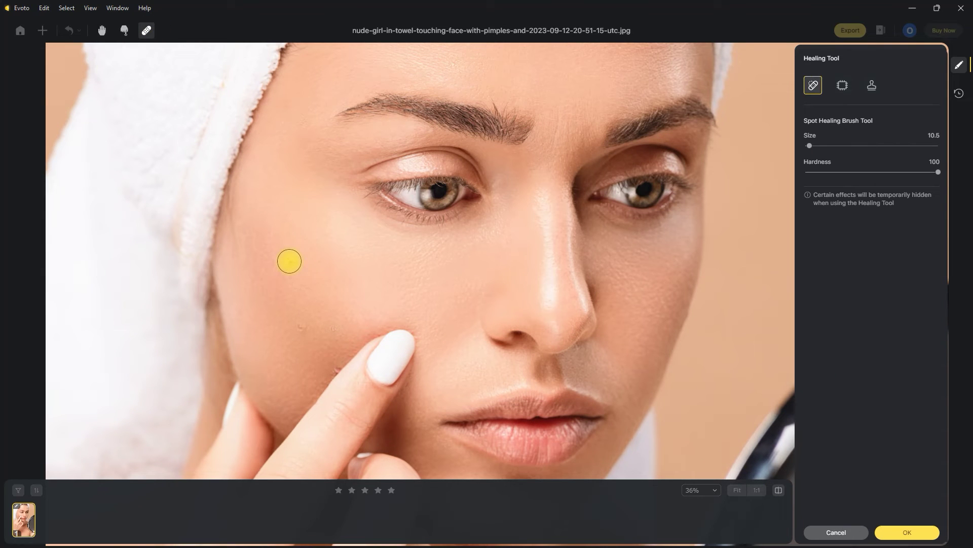
{"action": "key", "text": "space"}
{"action": "scroll", "coordinate": [495, 391], "scroll_direction": "up", "scroll_amount": 2}
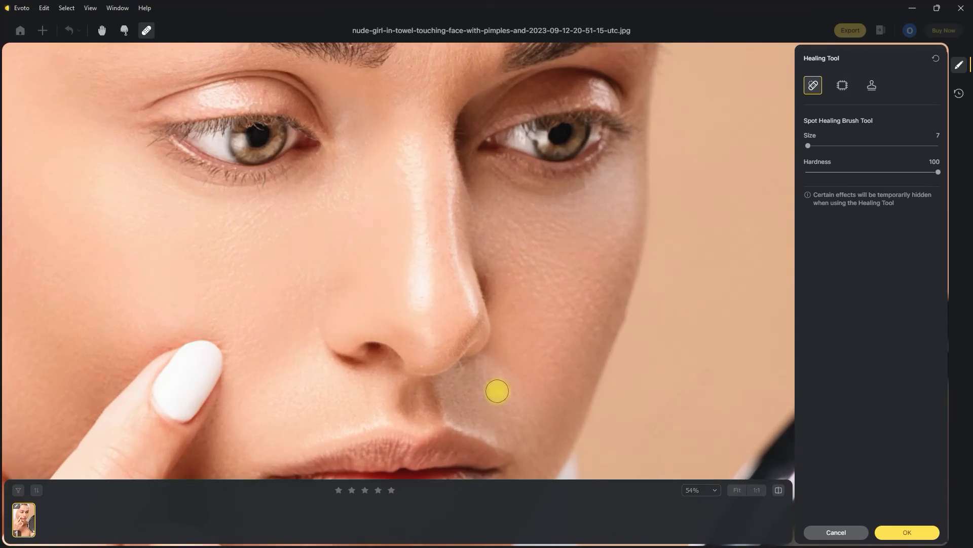
{"action": "scroll", "coordinate": [509, 344], "scroll_direction": "down", "scroll_amount": 4}
{"action": "left_click_drag", "start_coordinate": [509, 344], "coordinate": [521, 358]}
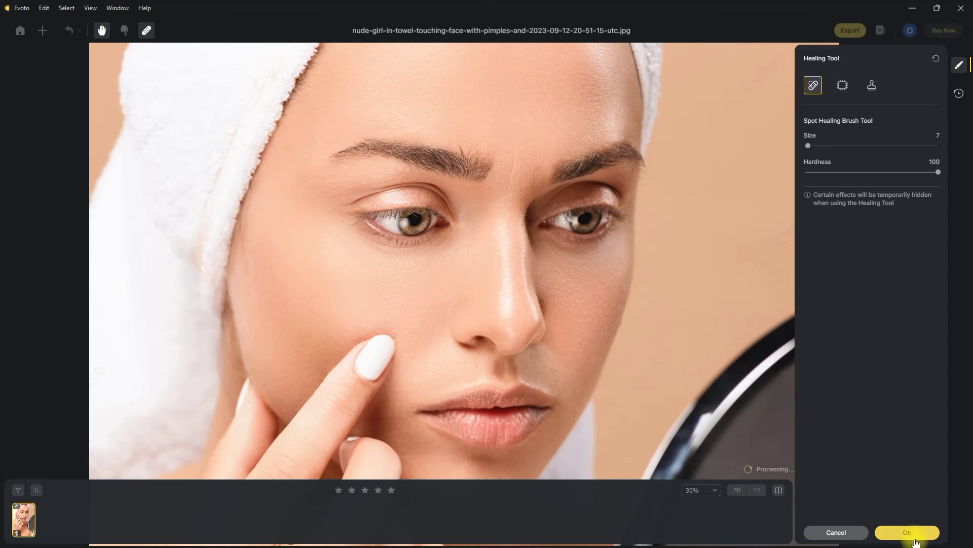
{"action": "left_click", "coordinate": [778, 490]}
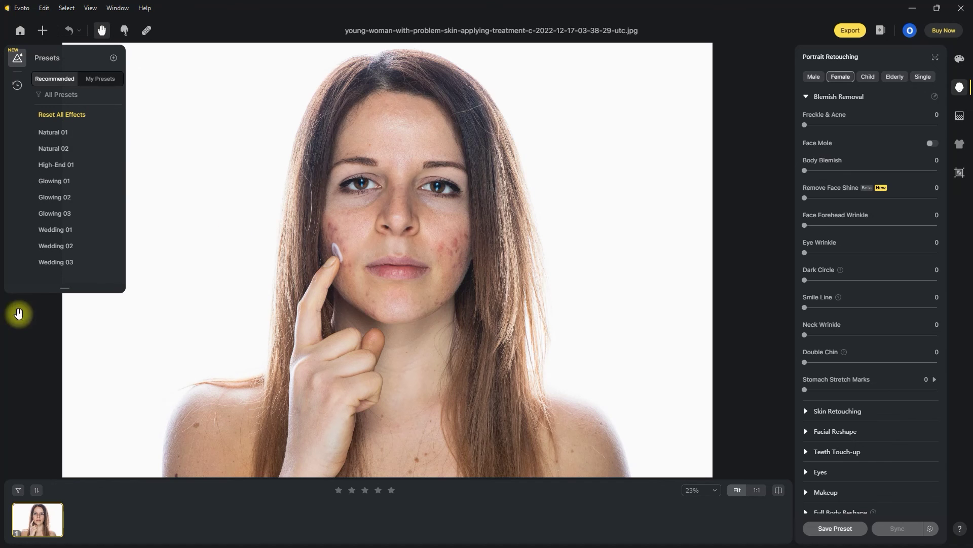
Apply the Natural 01 preset and bring the neck and shoulder into view
{"action": "left_click", "coordinate": [63, 139]}
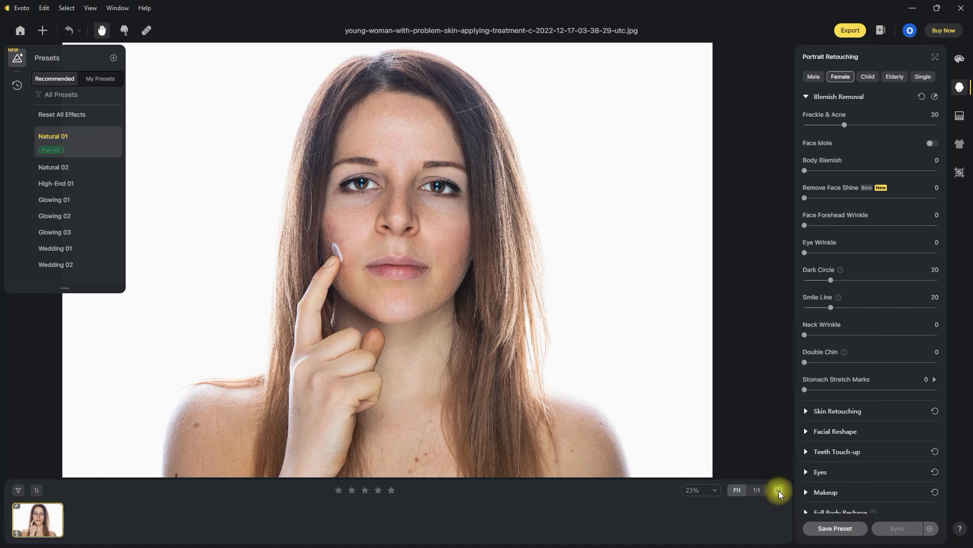
{"action": "scroll", "coordinate": [491, 215], "scroll_direction": "up", "scroll_amount": 4}
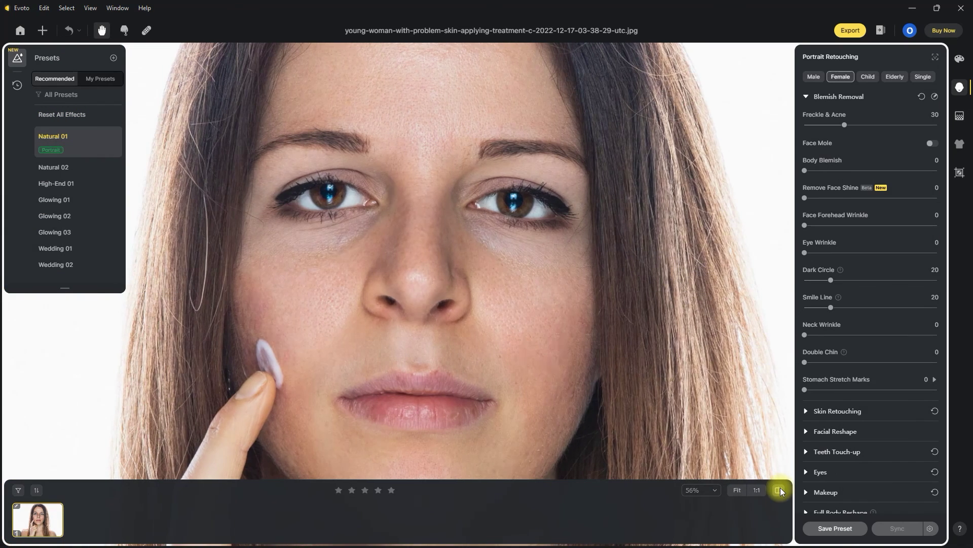
{"action": "left_click_drag", "start_coordinate": [715, 468], "coordinate": [676, 337]}
{"action": "left_click_drag", "start_coordinate": [774, 485], "coordinate": [629, 360]}
Spot-heal the shoulder mark and stray hairs across the shoulder and neck, then commit the strokes
{"action": "left_click", "coordinate": [147, 31]}
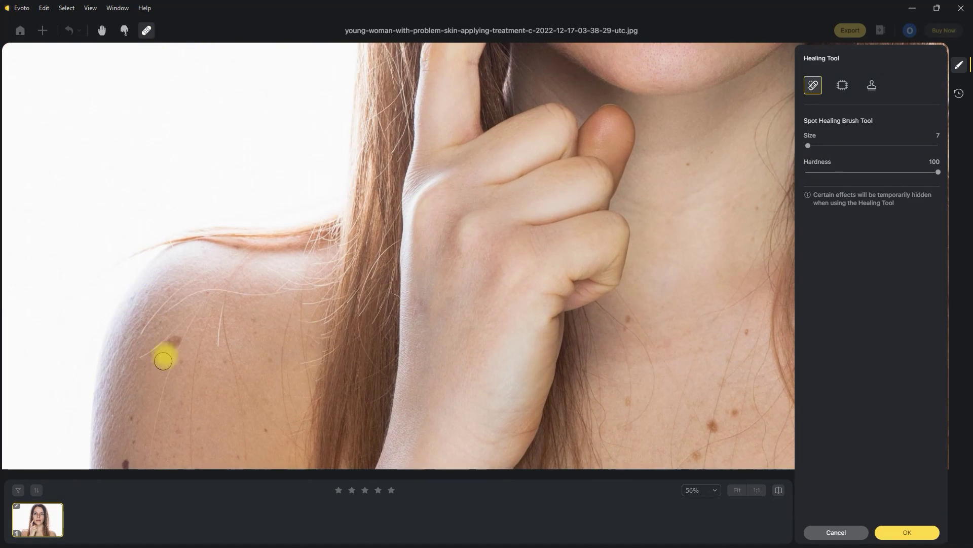
{"action": "left_click", "coordinate": [176, 342]}
{"action": "key", "text": "bracketleft"}
{"action": "key", "text": "bracketleft"}
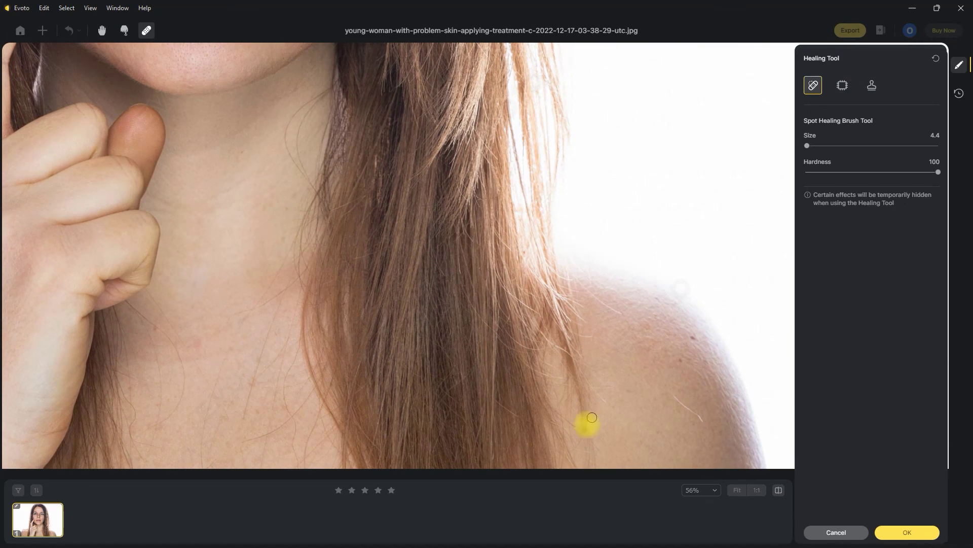
{"action": "key", "text": "bracketleft"}
{"action": "left_click_drag", "start_coordinate": [673, 391], "coordinate": [701, 420]}
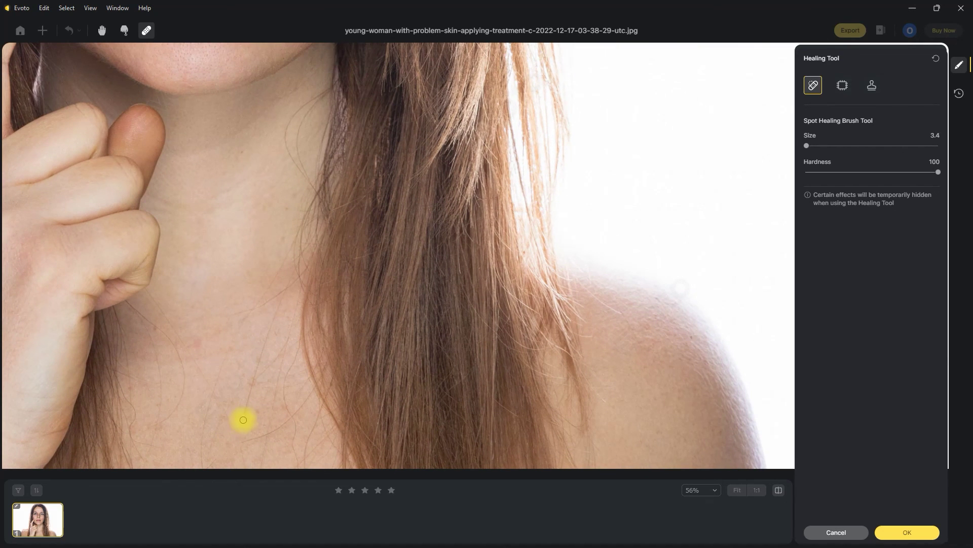
{"action": "key", "text": "bracketright"}
{"action": "left_click_drag", "start_coordinate": [243, 420], "coordinate": [275, 305]}
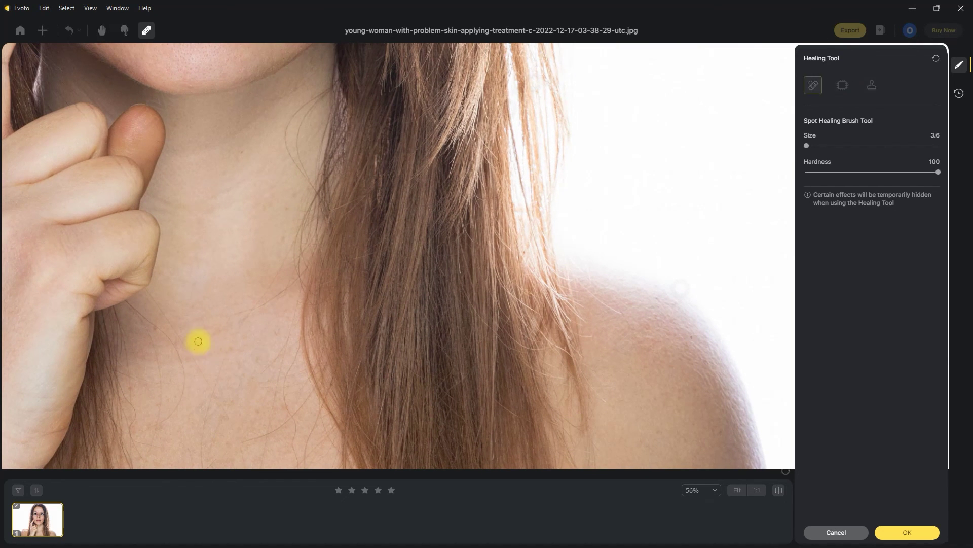
{"action": "scroll", "coordinate": [765, 402], "scroll_direction": "left", "scroll_amount": 10}
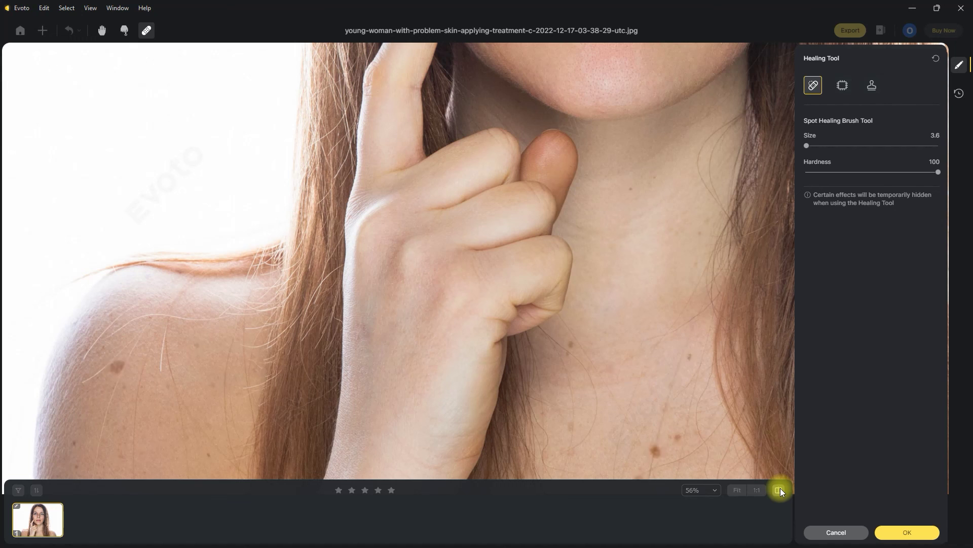
{"action": "key", "text": "h"}
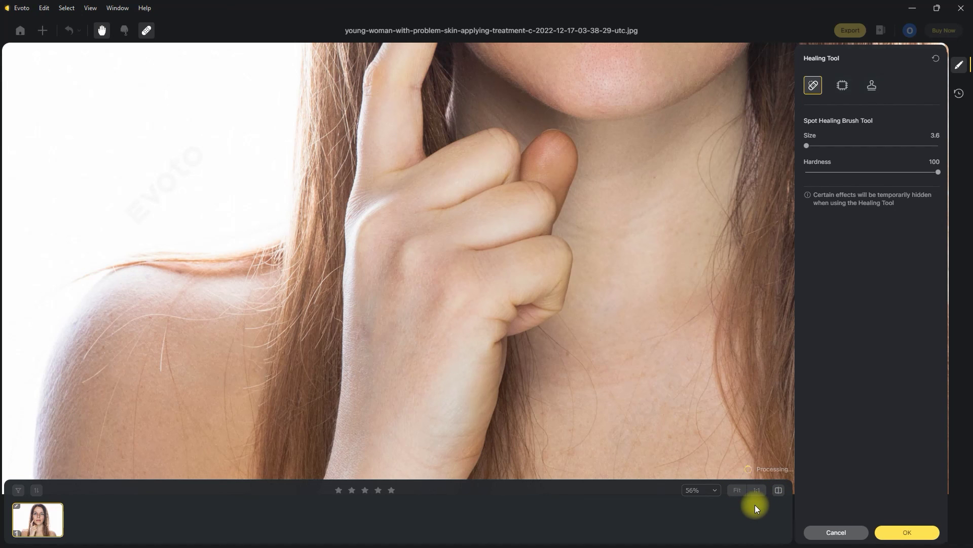
{"action": "left_click", "coordinate": [737, 489]}
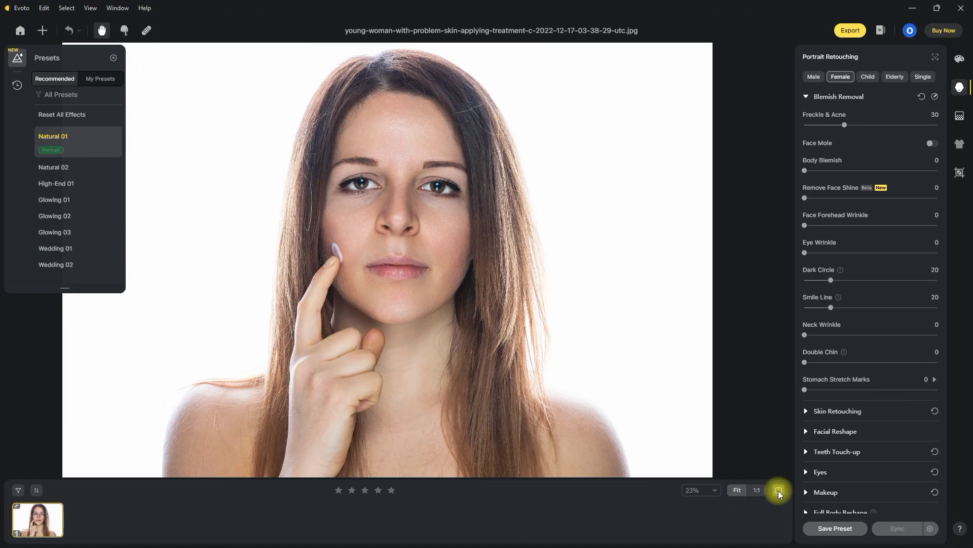